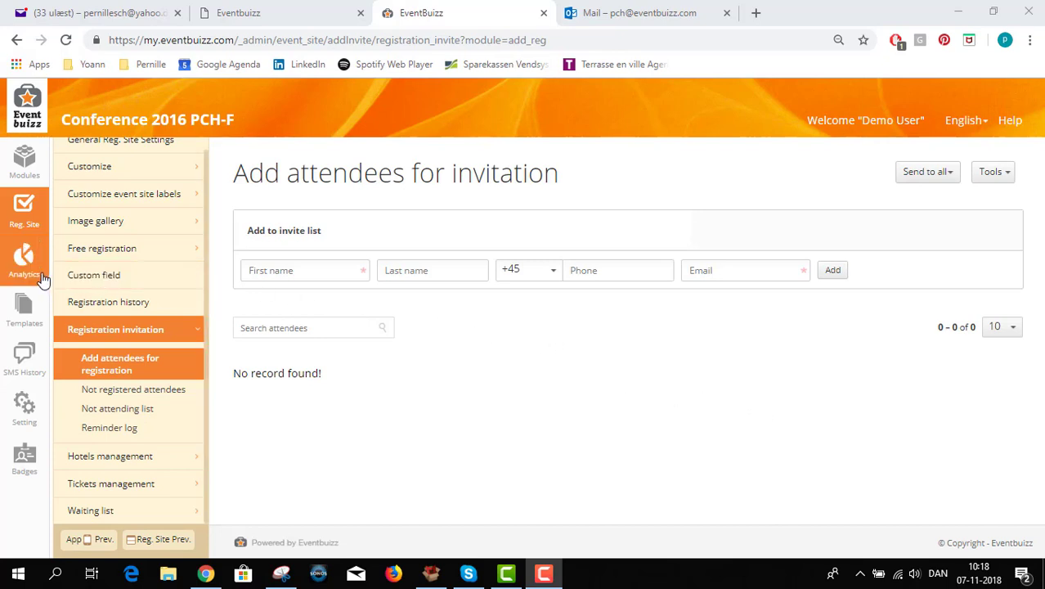
# Trim the Registration invite subject so it reads just {event_name}
pyautogui.click(23, 322)
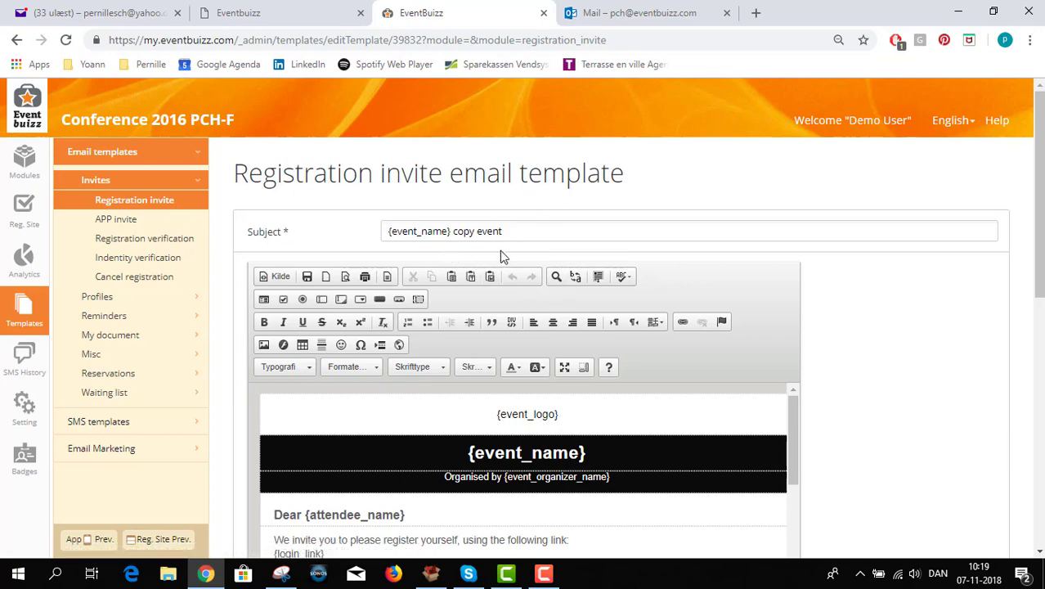
pyautogui.scroll(-1, 499, 250)
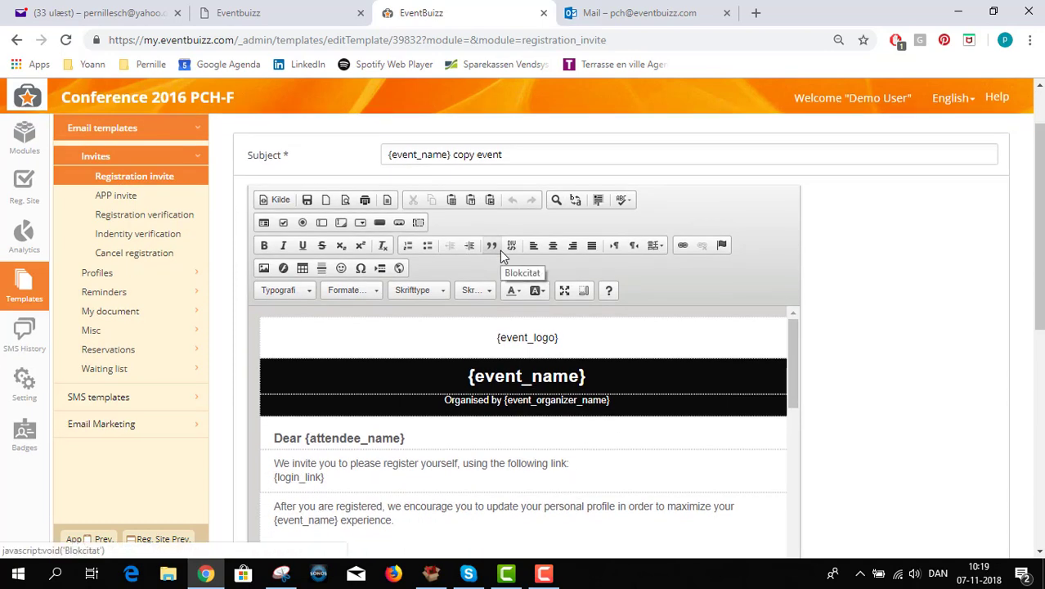
pyautogui.click(507, 156)
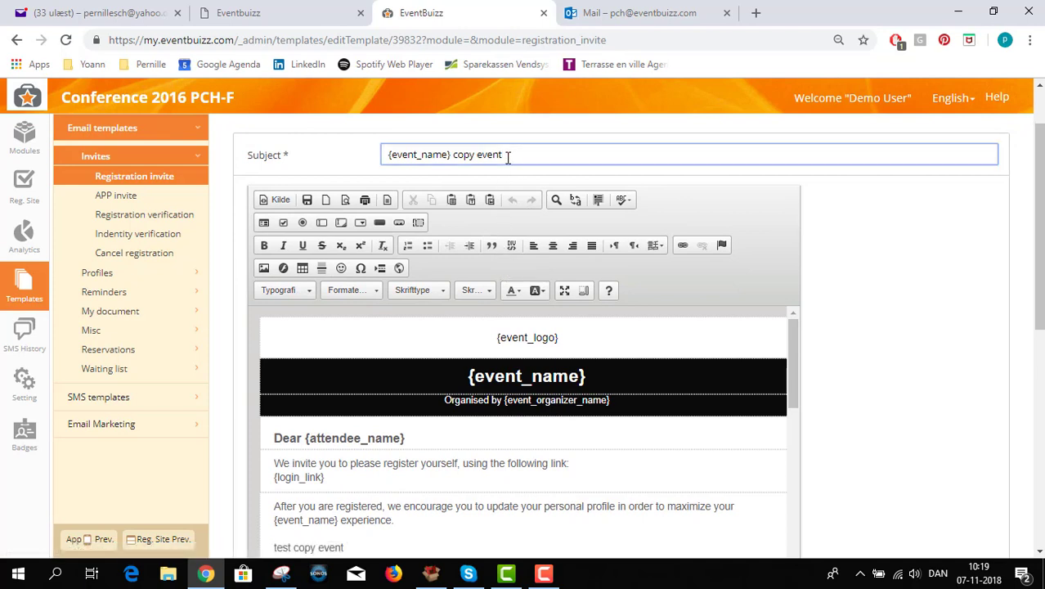
pyautogui.press('BackSpace')
pyautogui.press('BackSpace')
pyautogui.press('BackSpace')
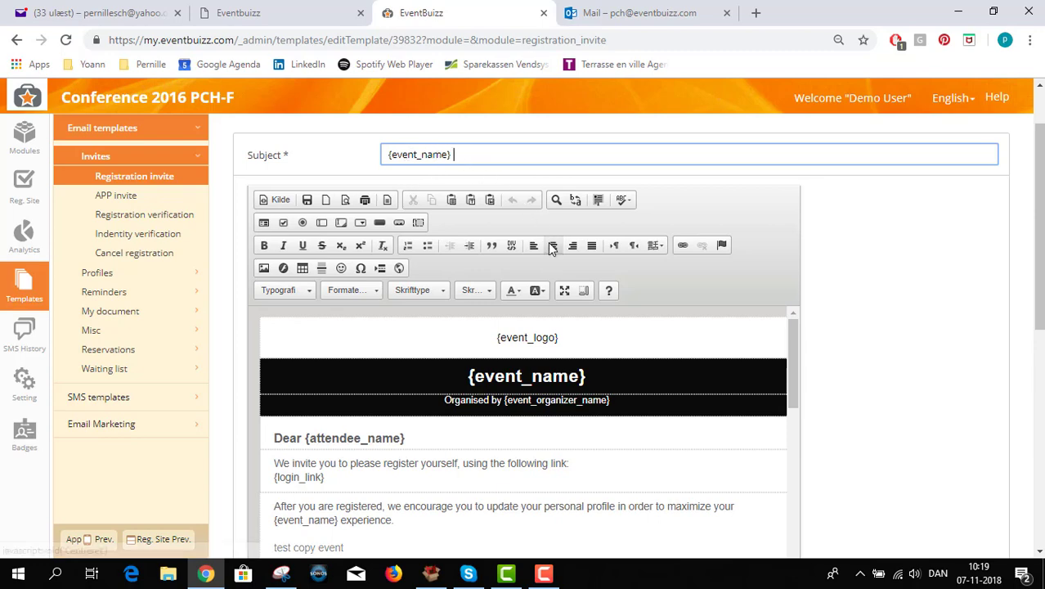
# Check the {not_attending} unsubscribe placeholder in the email body and save the template
pyautogui.scroll(-1, 550, 248)
pyautogui.scroll(-1, 551, 248)
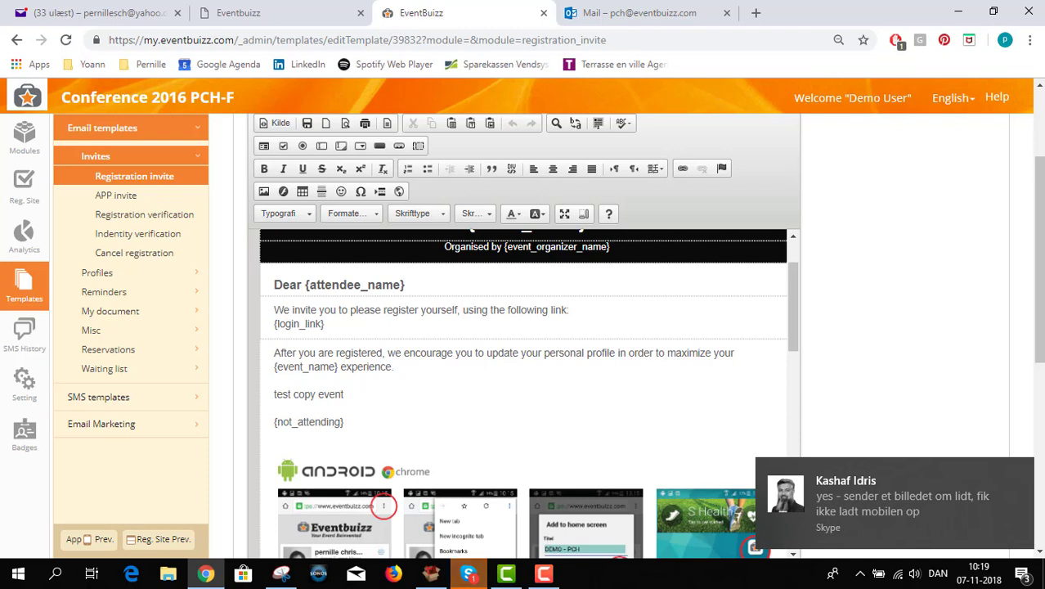
pyautogui.click(1021, 475)
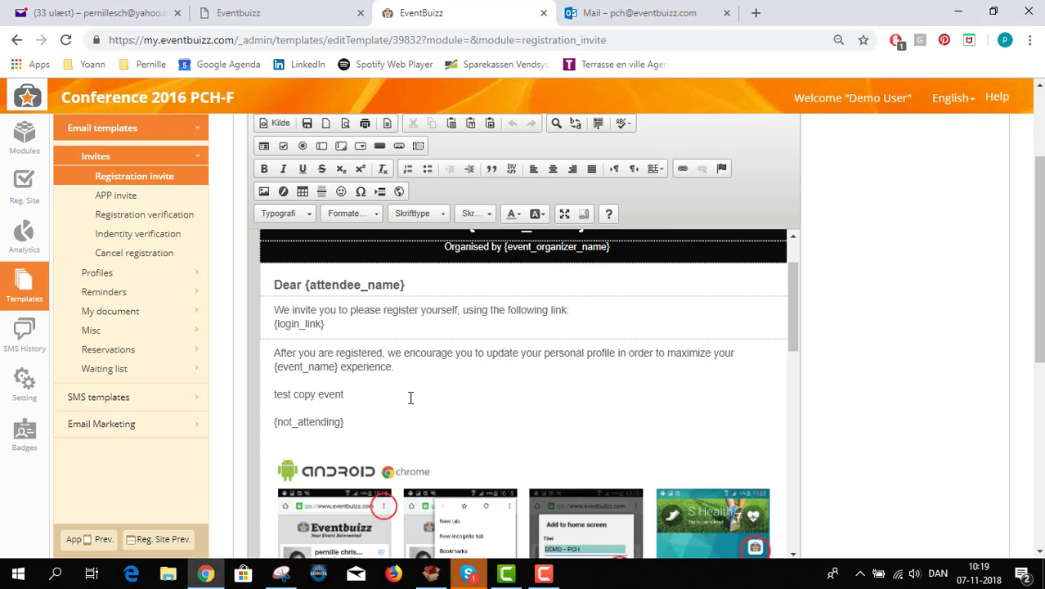
pyautogui.moveTo(352, 424); pyautogui.dragTo(273, 421)
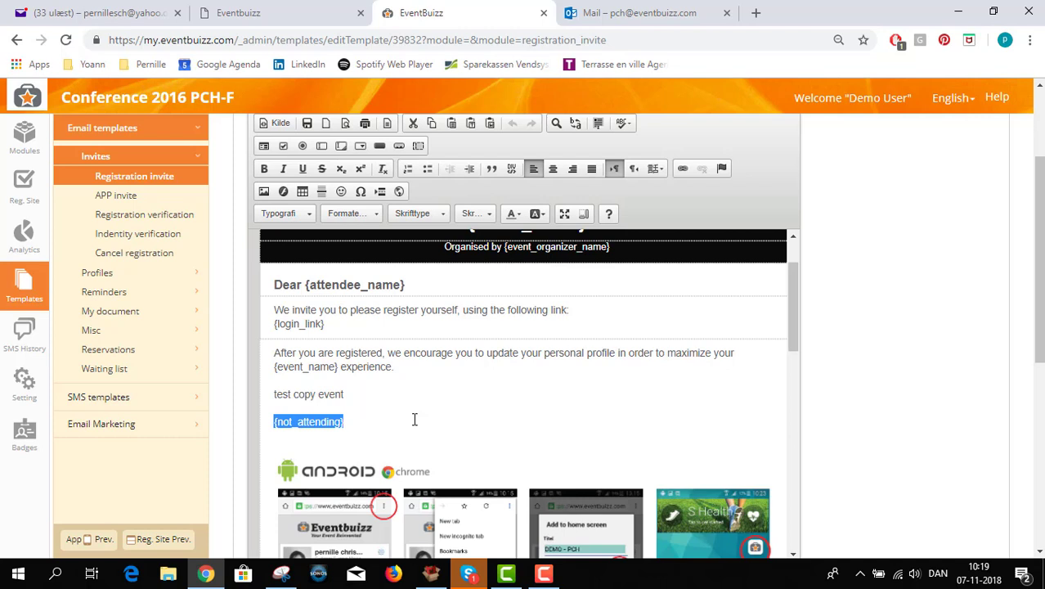
pyautogui.scroll(-4, 912, 473)
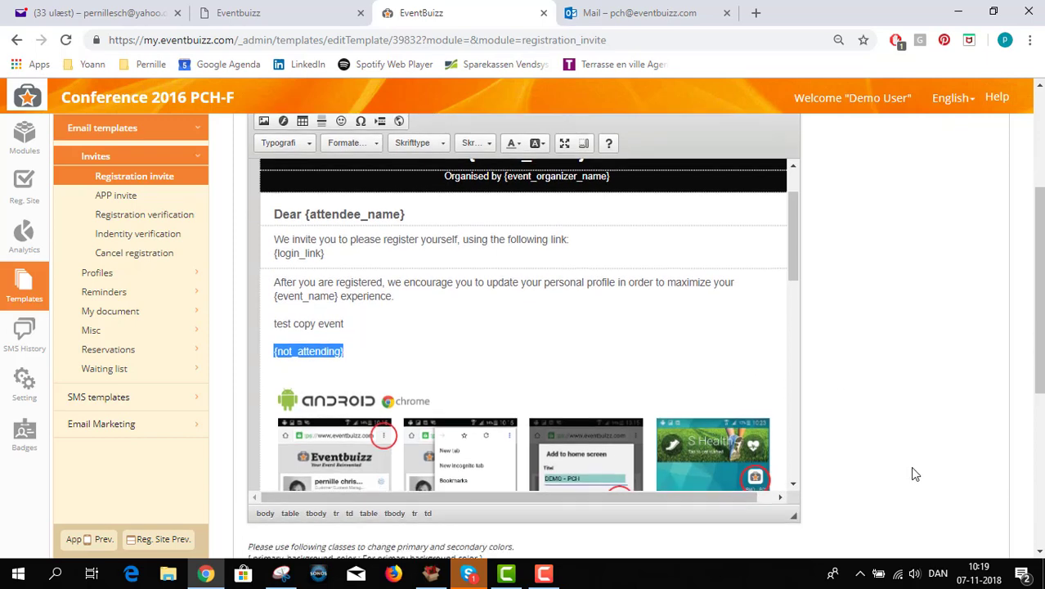
pyautogui.scroll(-2, 938, 477)
pyautogui.click(981, 465)
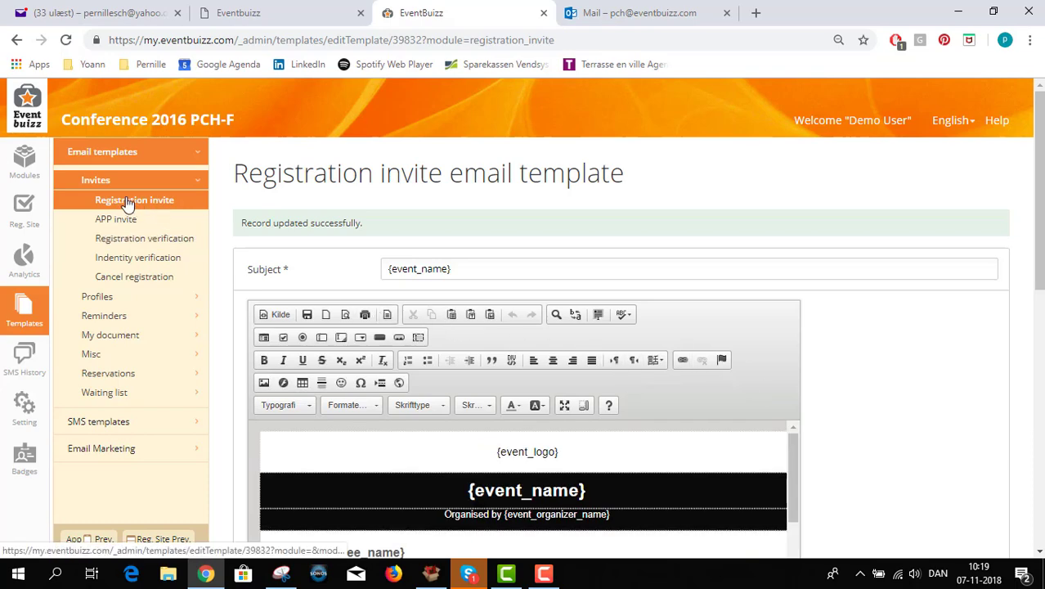
# Go to Reg. Site's Add attendees for registration page under Registration invitation
pyautogui.click(28, 224)
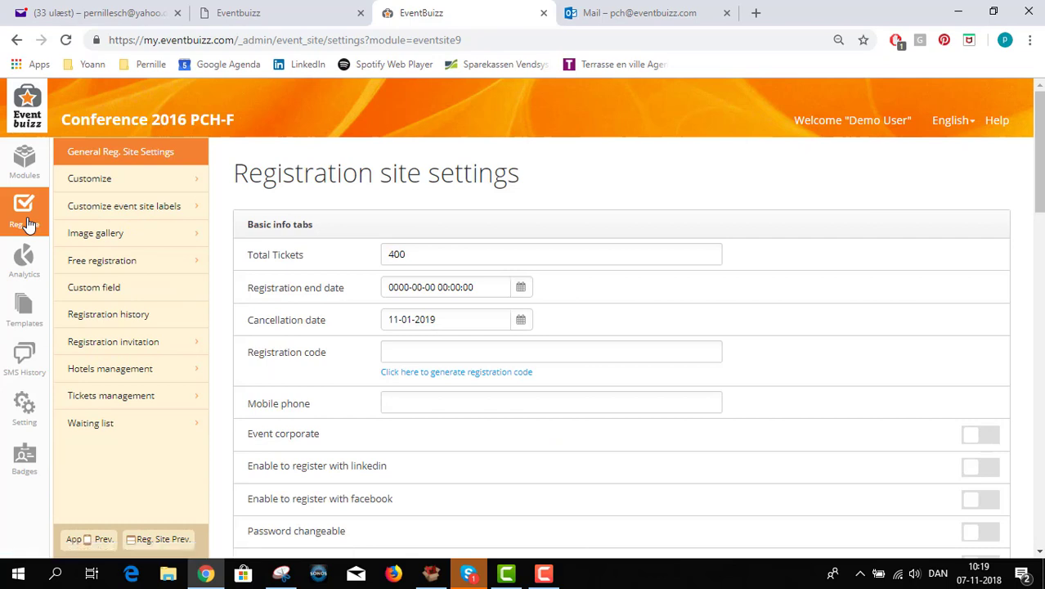
pyautogui.click(122, 347)
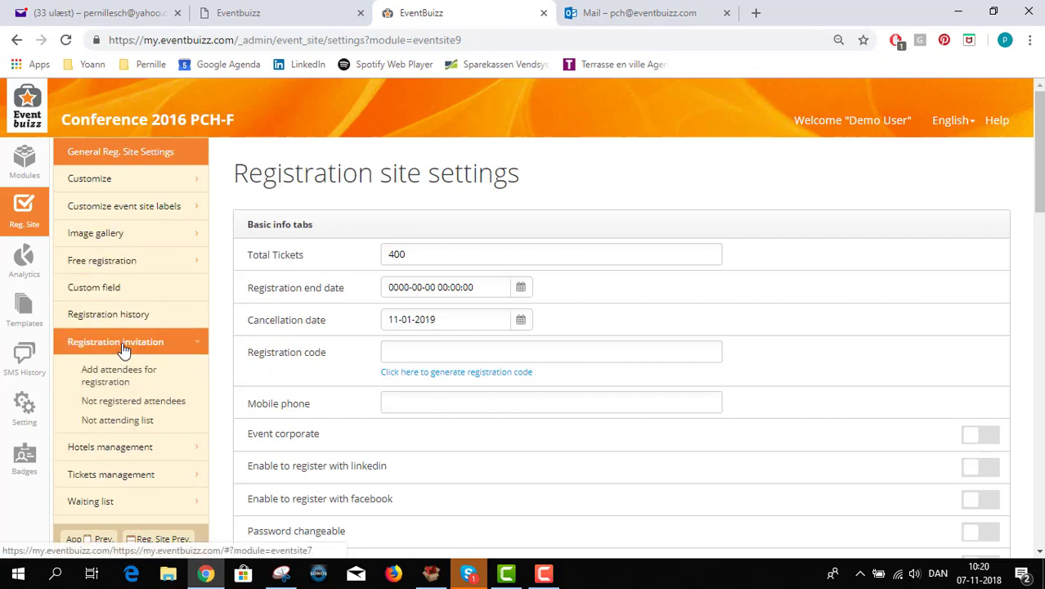
pyautogui.click(118, 374)
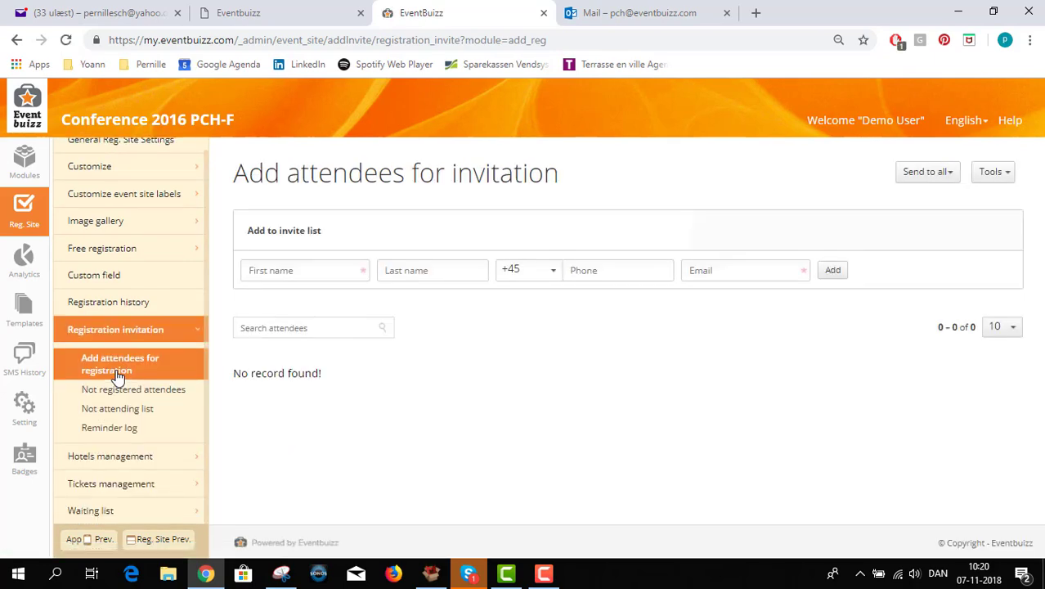
# Add one attendee with a first name, last name and eventbuizz.com e-mail to the invite list
pyautogui.click(297, 272)
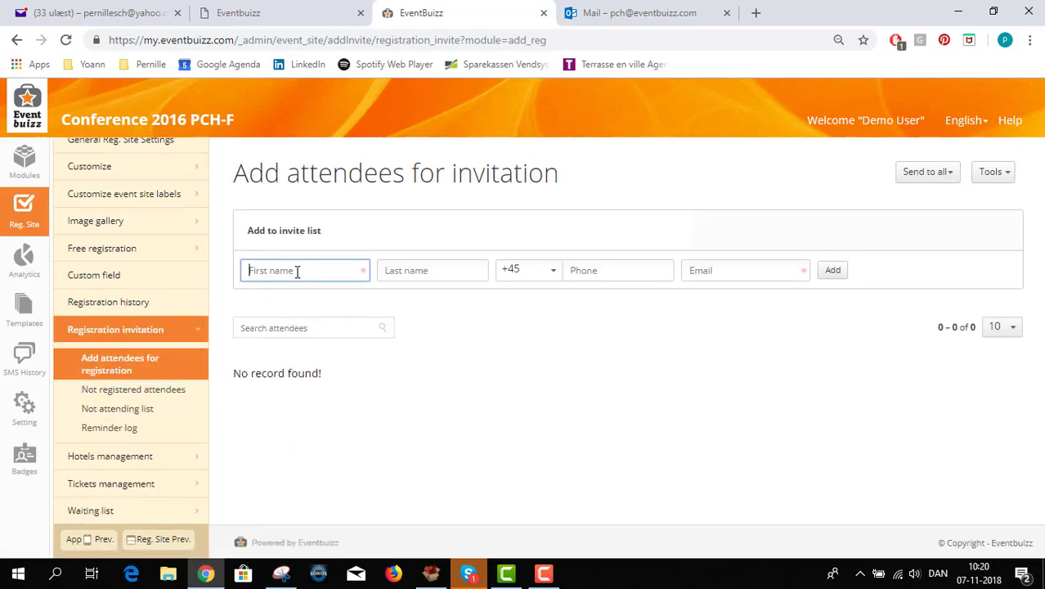
pyautogui.press('Tab')
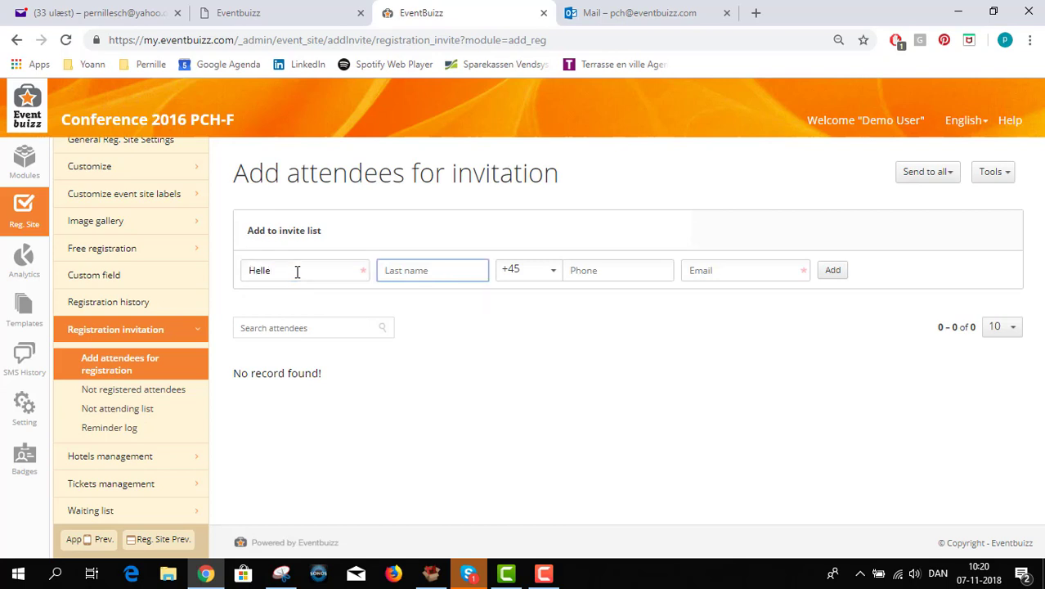
pyautogui.press('Tab')
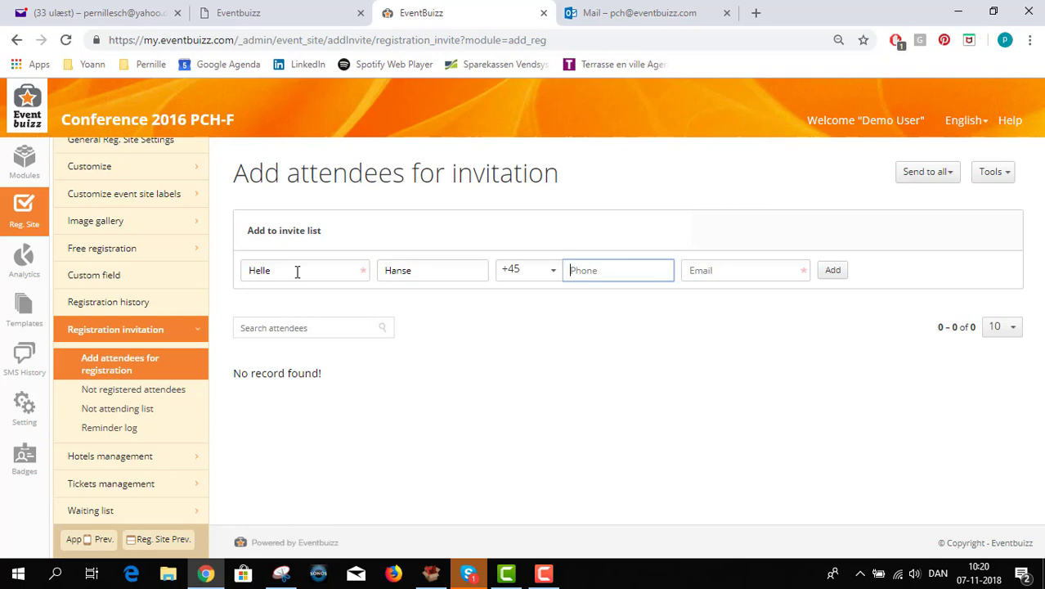
pyautogui.press('Tab')
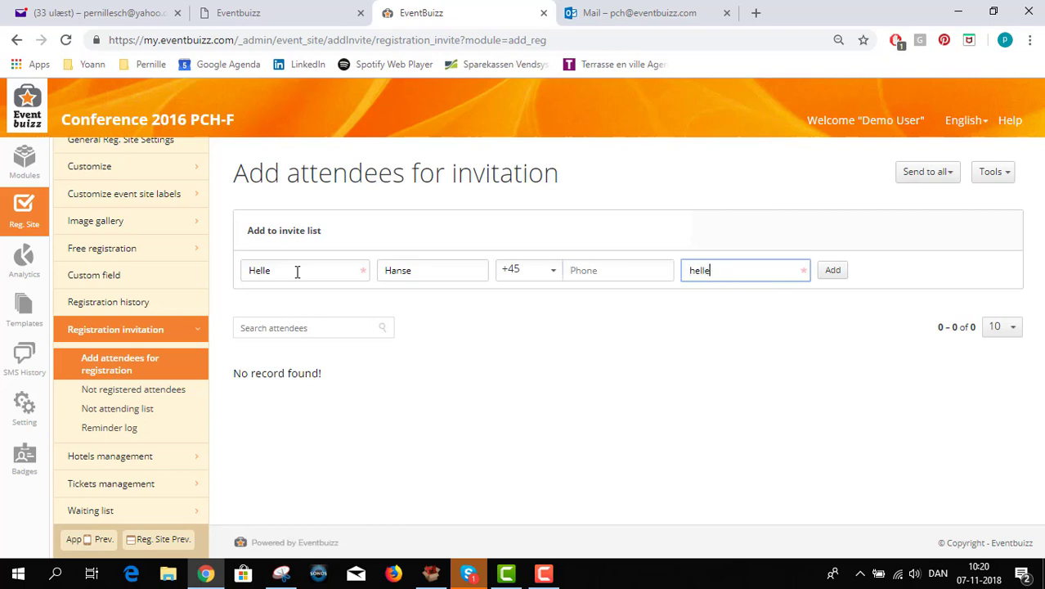
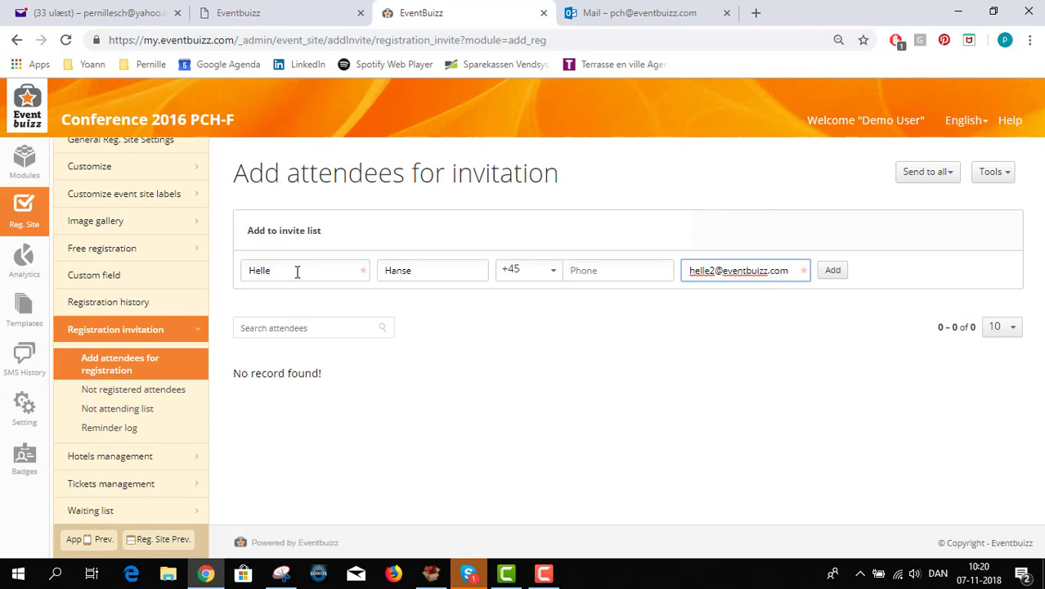
pyautogui.click(833, 270)
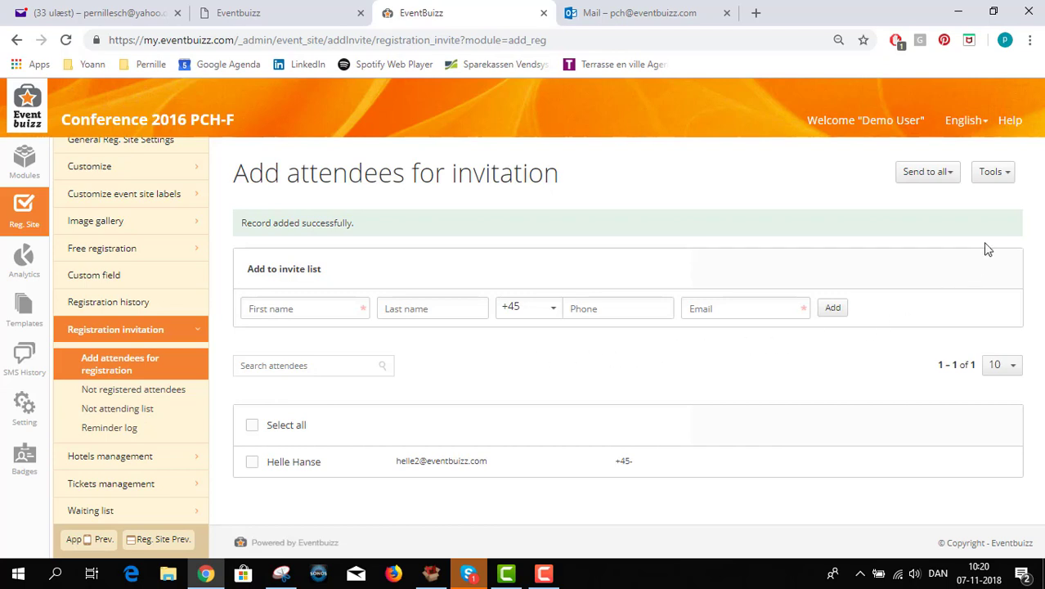
# Open Tools > Import, note the CSV and UTF8 requirements, and open the downloaded export (7).csv template
pyautogui.click(998, 176)
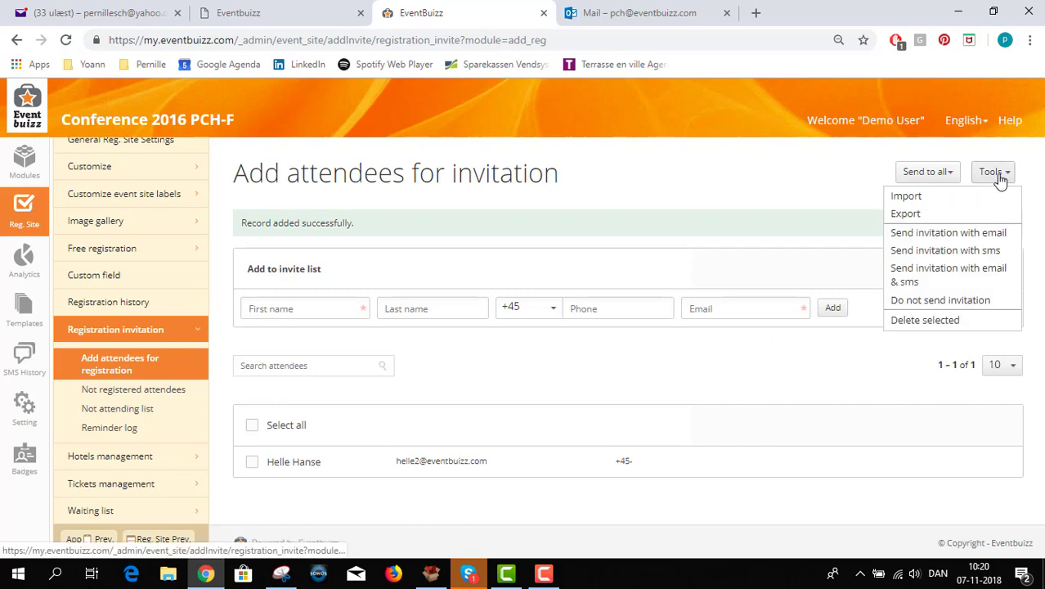
pyautogui.click(922, 197)
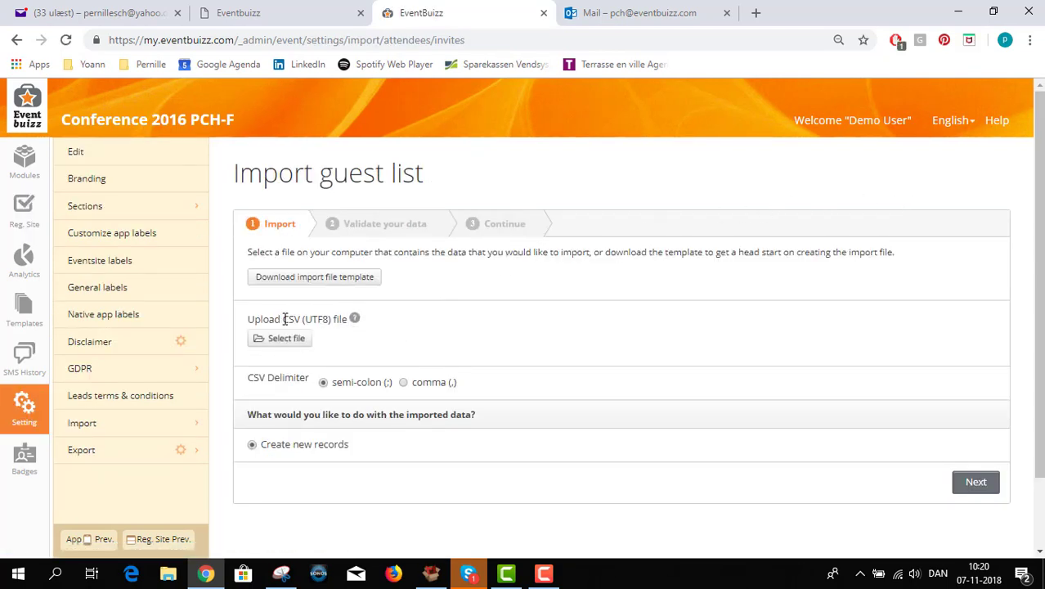
pyautogui.moveTo(284, 320); pyautogui.dragTo(297, 321)
pyautogui.moveTo(302, 320); pyautogui.dragTo(324, 321)
pyautogui.click(331, 280)
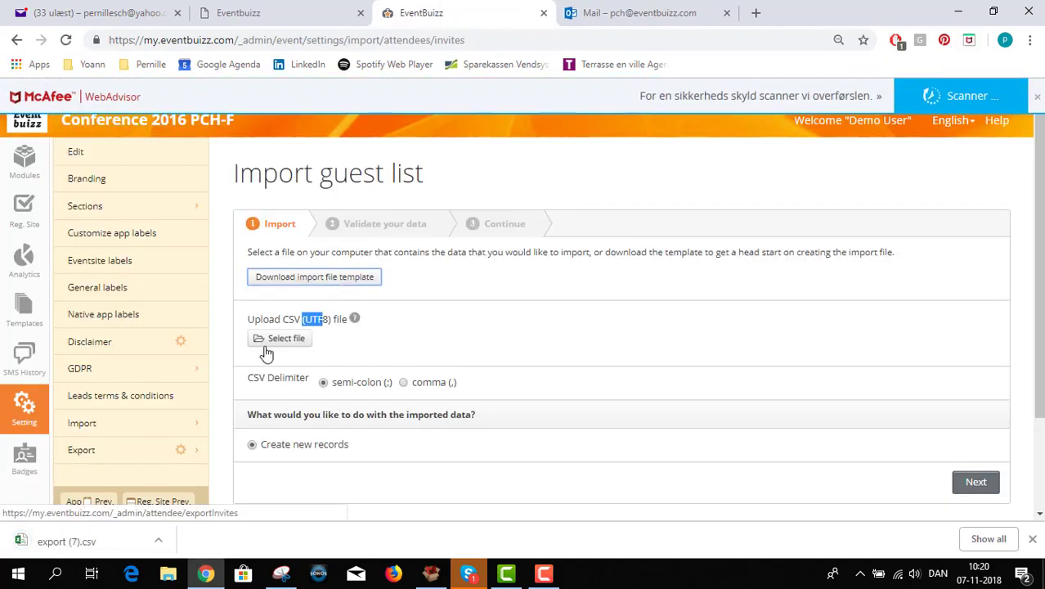
pyautogui.click(79, 544)
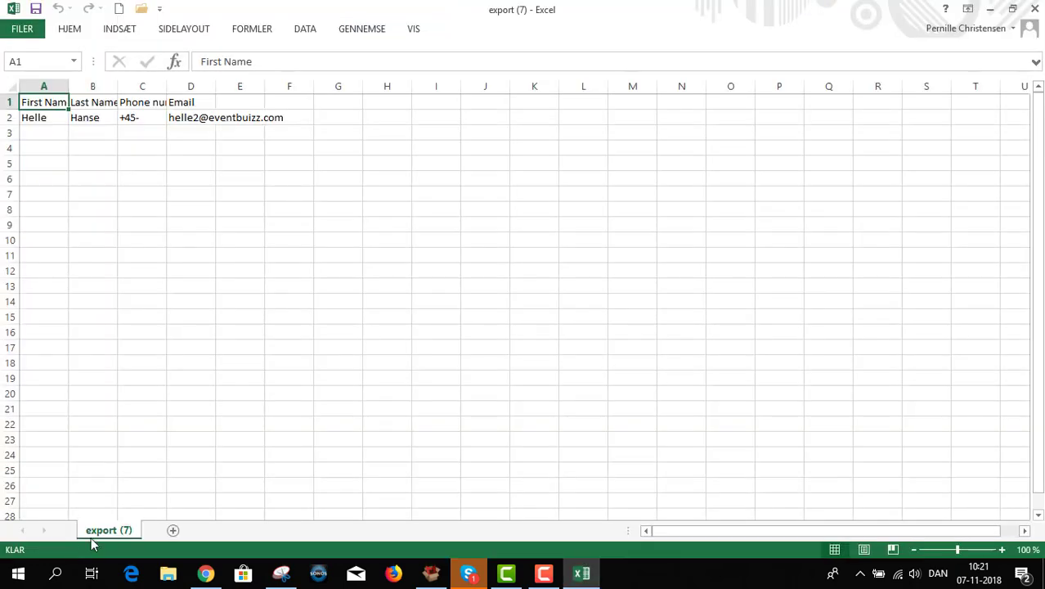
# Enter a second guest in row 3 with first name, last name and an eventbuizz.com e-mail address
pyautogui.click(44, 131)
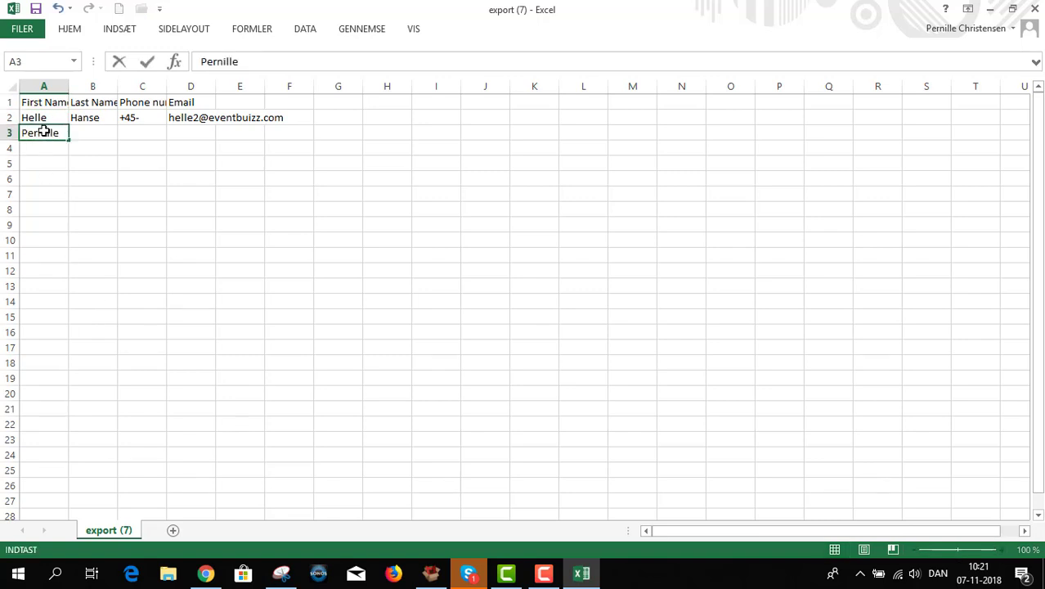
pyautogui.press('Tab')
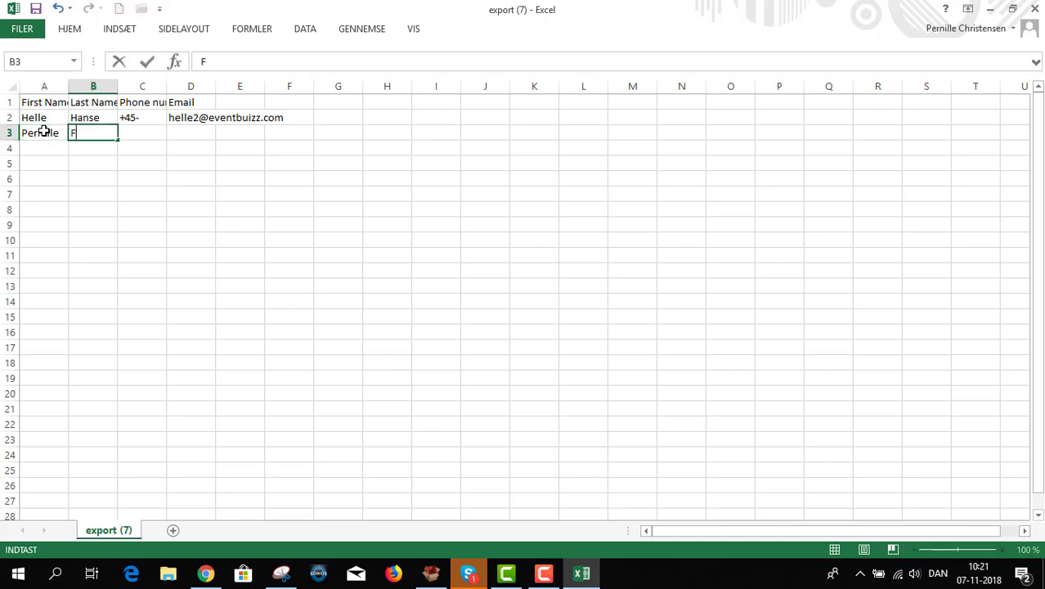
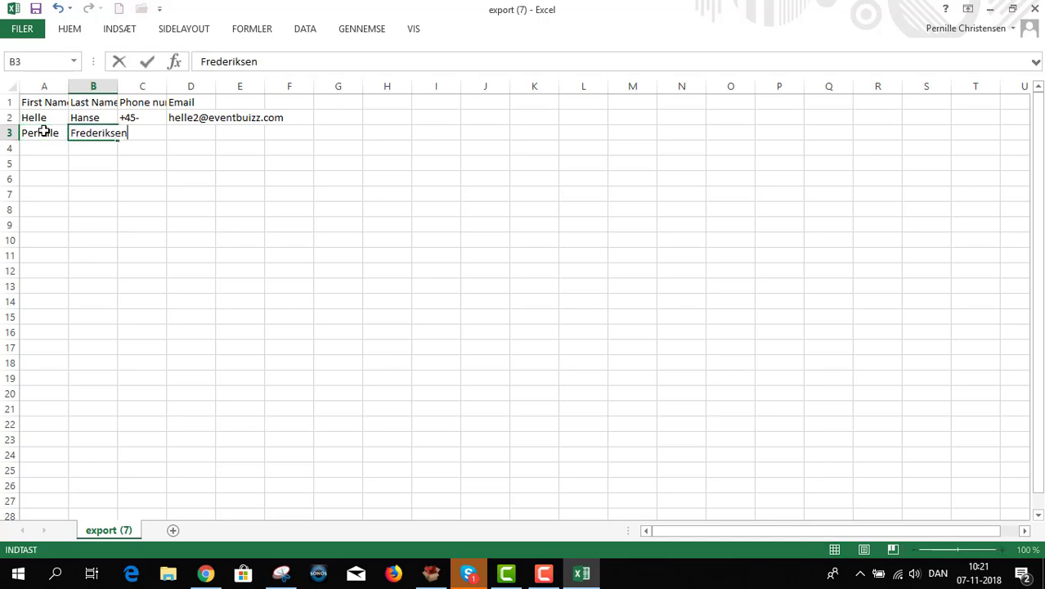
pyautogui.press('Tab')
pyautogui.press('Tab')
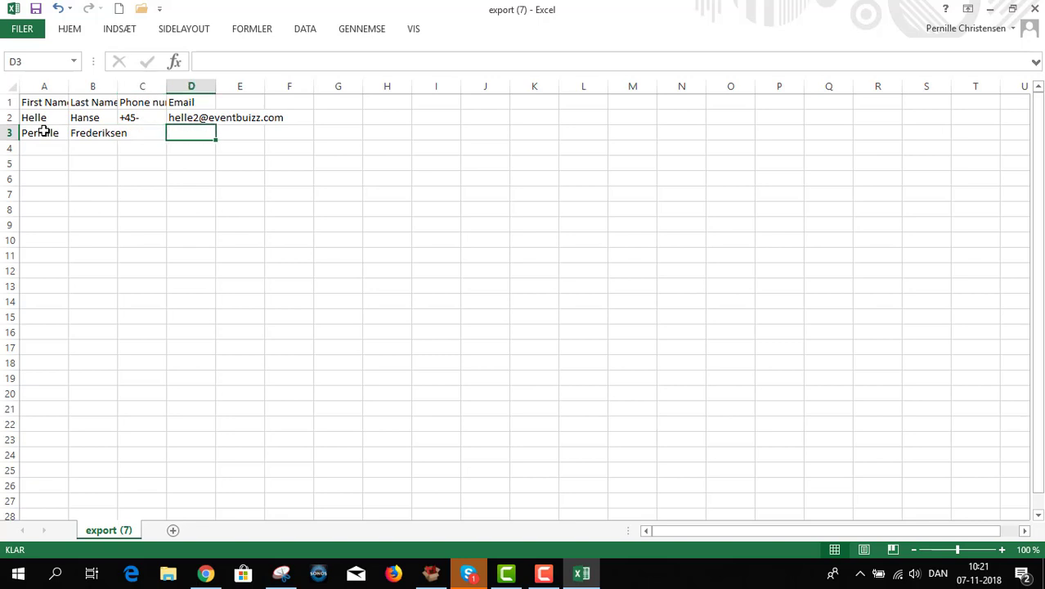
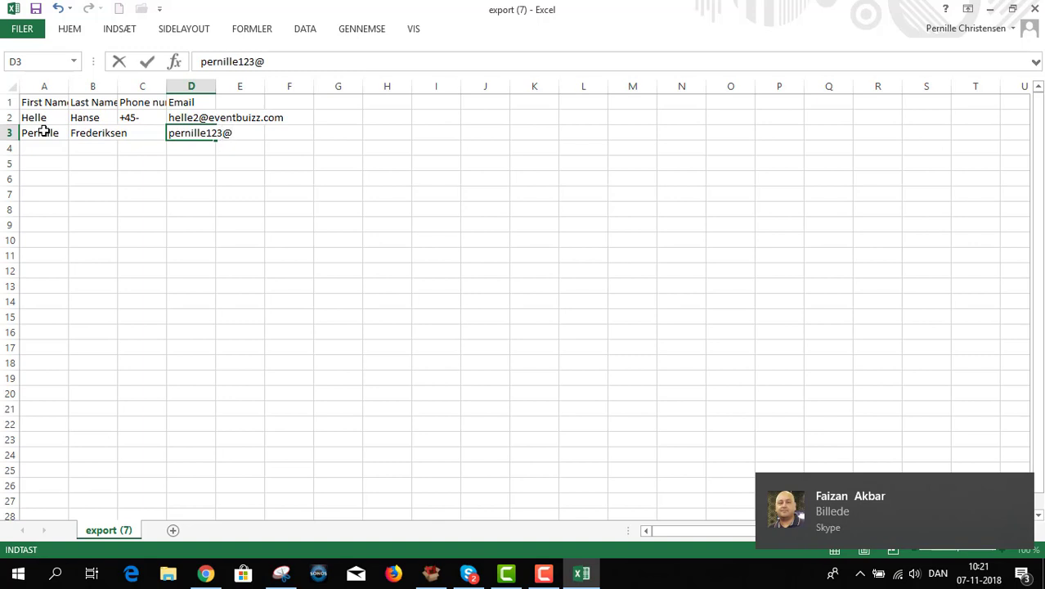
pyautogui.click(1021, 488)
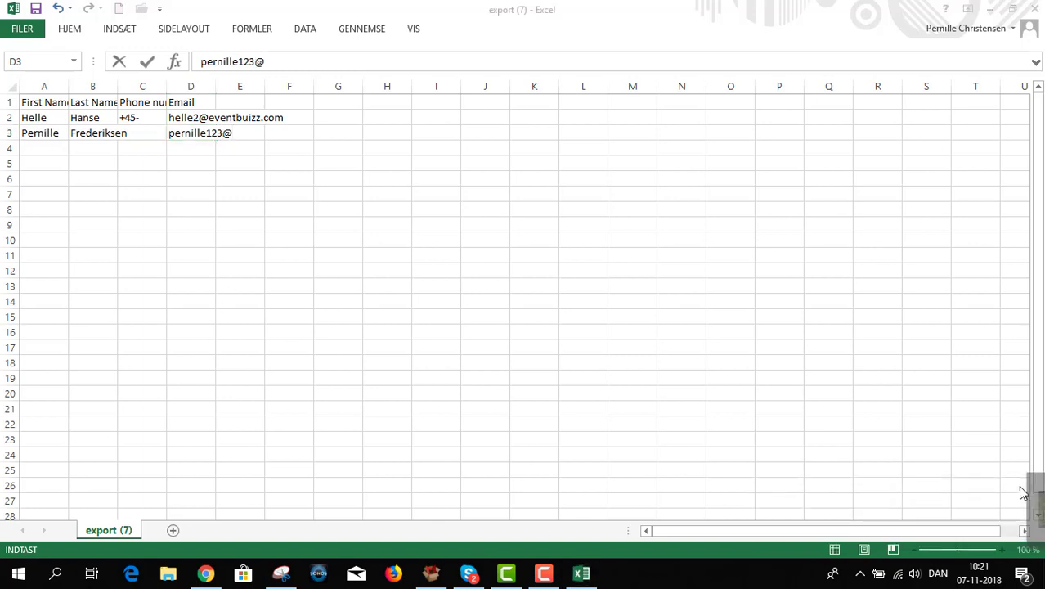
pyautogui.write('ev')
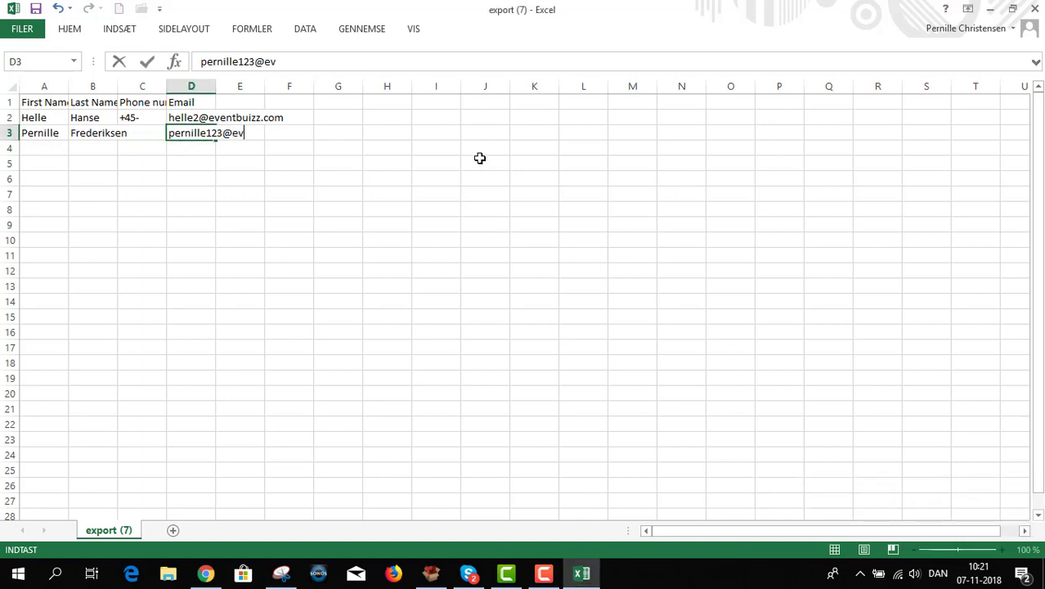
pyautogui.write('entbuizz.com')
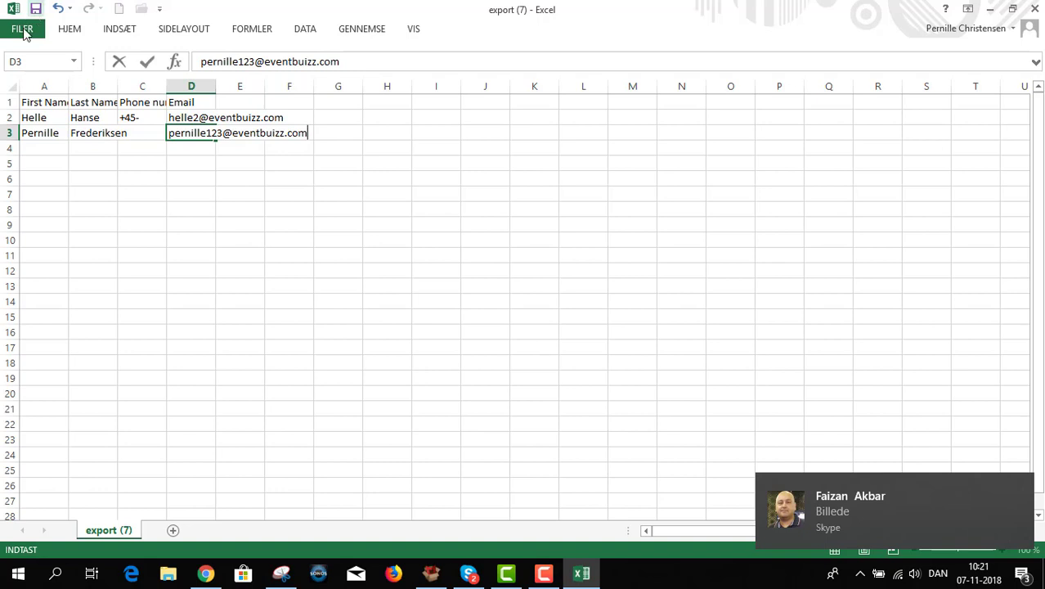
pyautogui.click(22, 31)
# Save the guest sheet as the semicolon-separated CSV file 'invite'
pyautogui.click(22, 31)
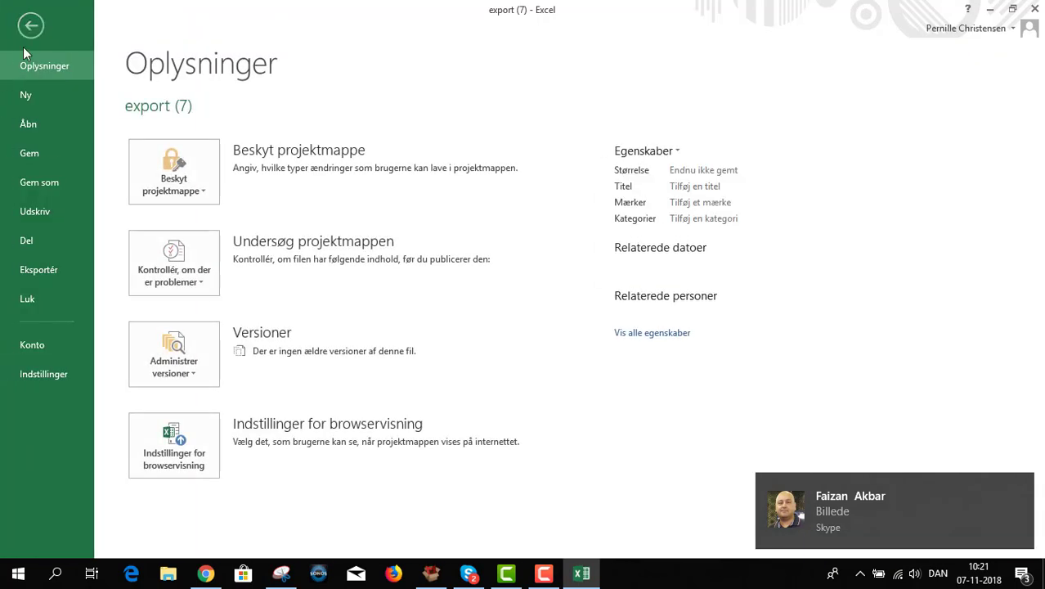
pyautogui.click(31, 187)
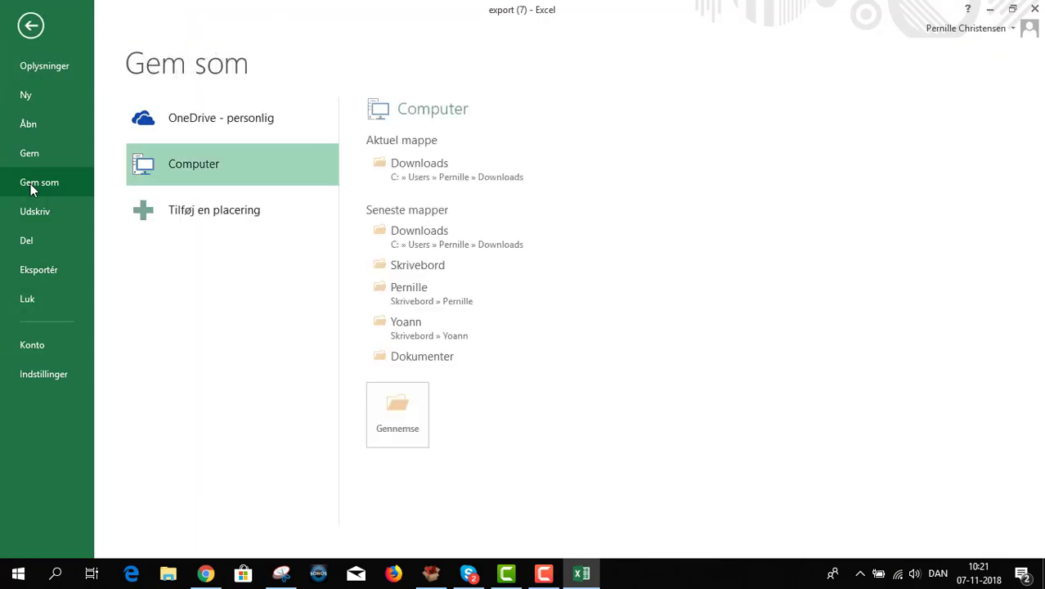
pyautogui.click(396, 263)
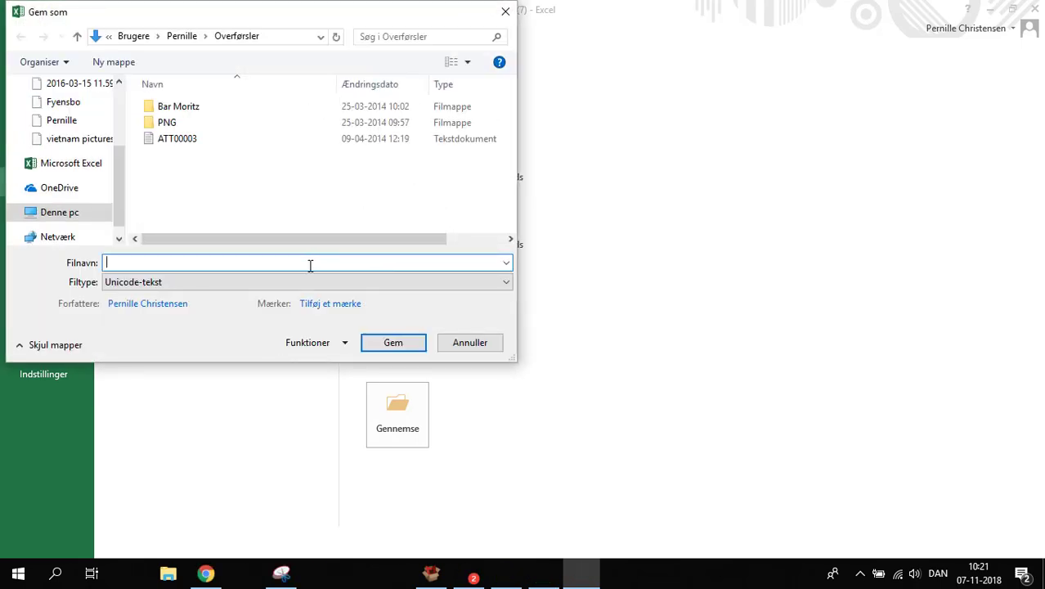
pyautogui.write('invite')
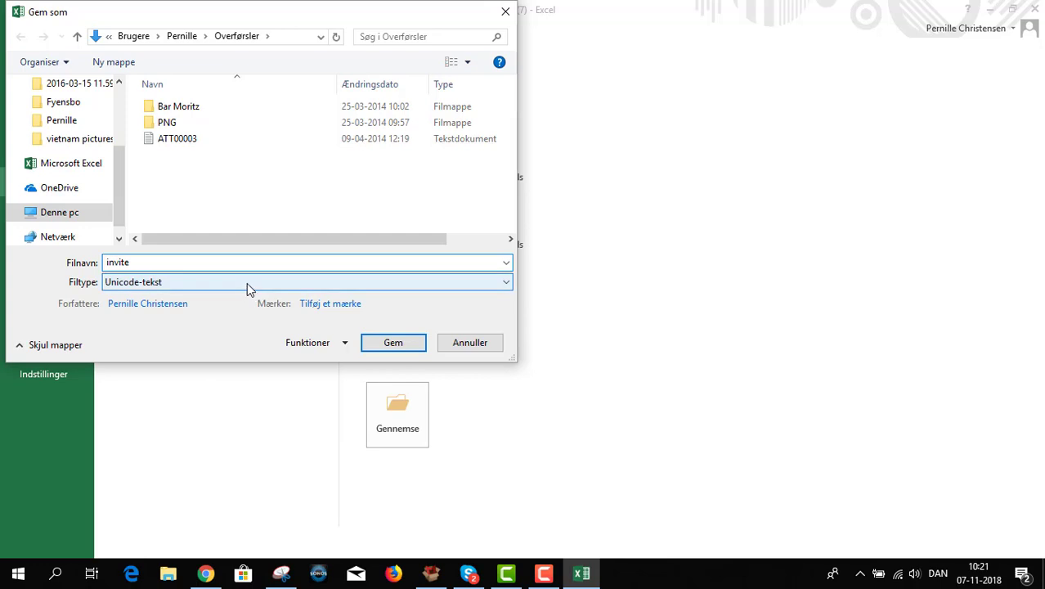
pyautogui.click(247, 282)
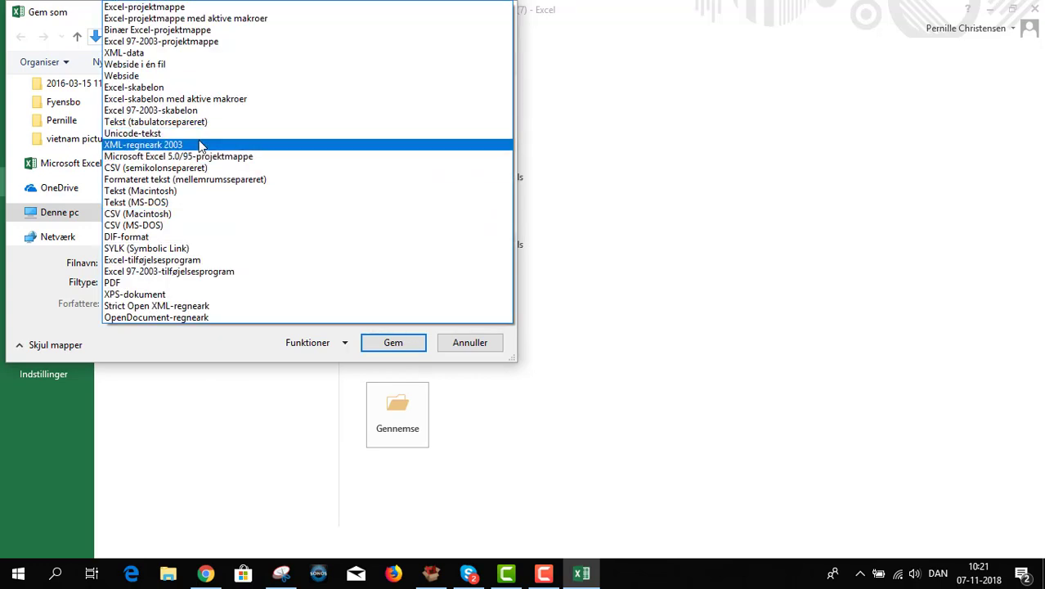
pyautogui.click(188, 169)
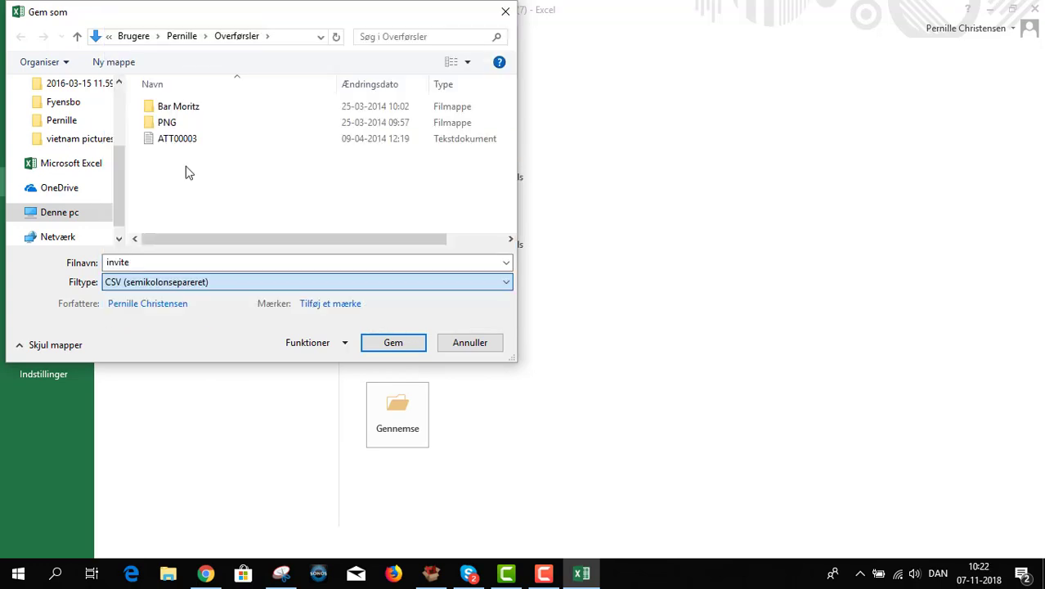
pyautogui.click(393, 344)
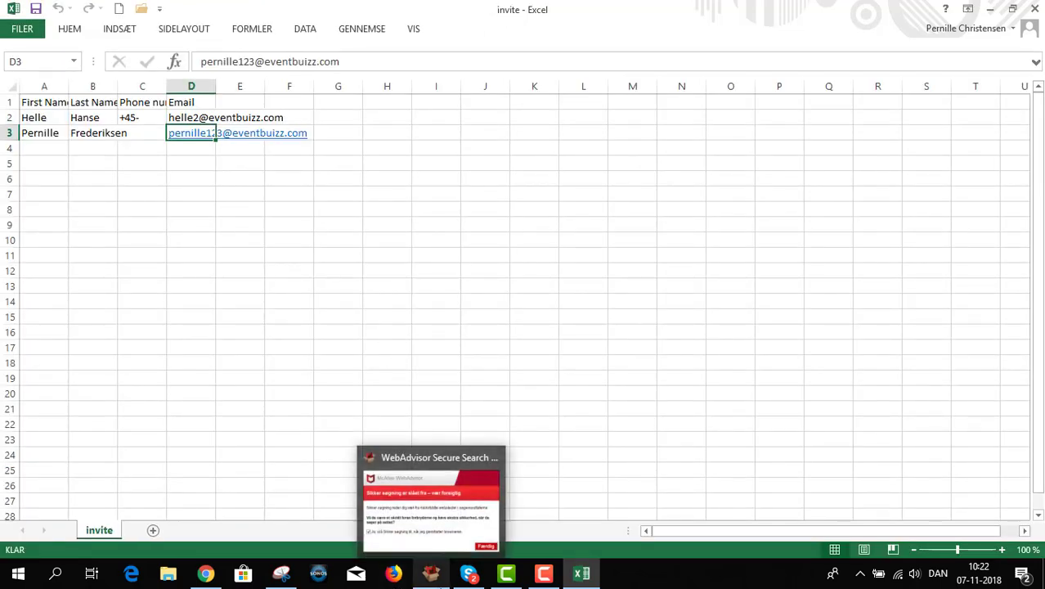
pyautogui.click(206, 575)
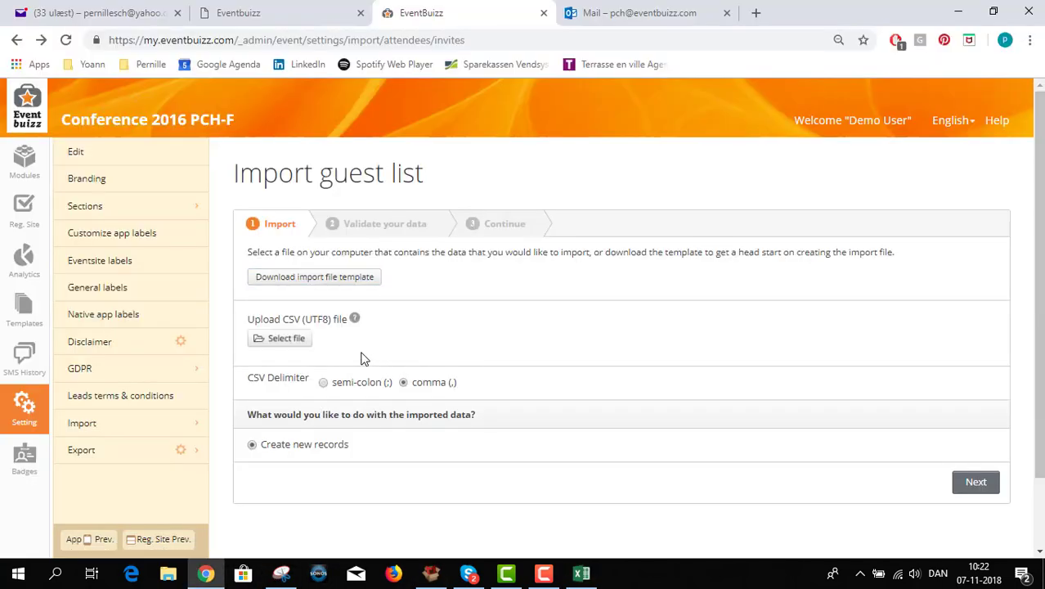
# Upload invite.csv for import and continue to the data validation step
pyautogui.click(290, 341)
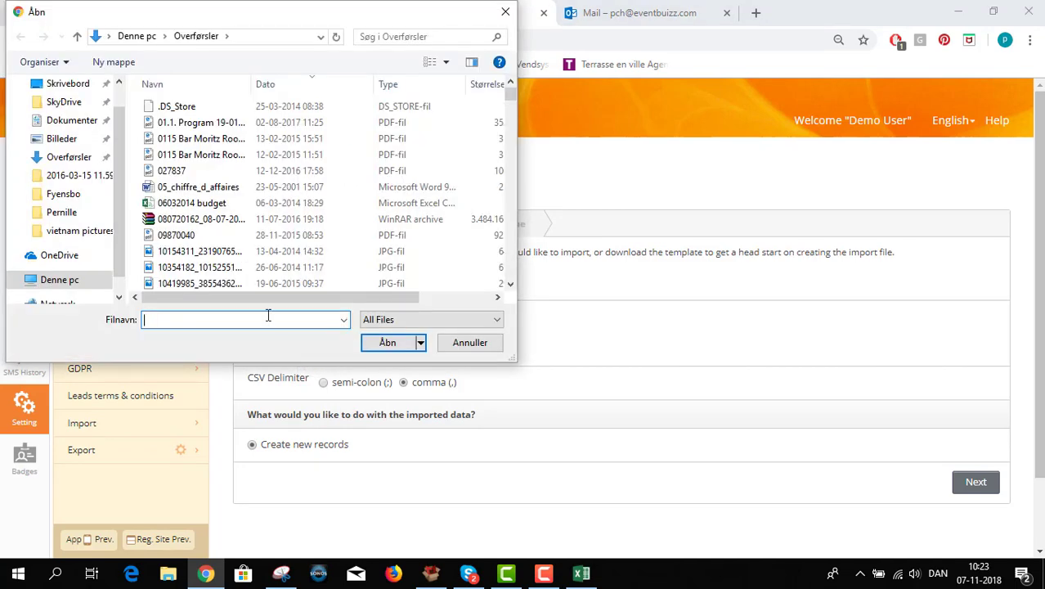
pyautogui.write('invite')
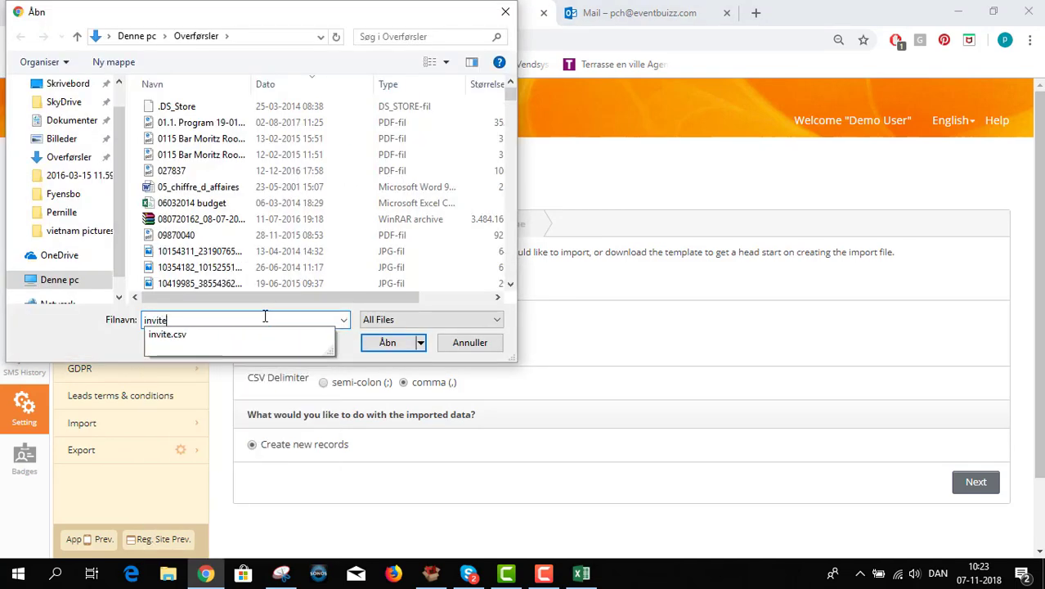
pyautogui.click(382, 344)
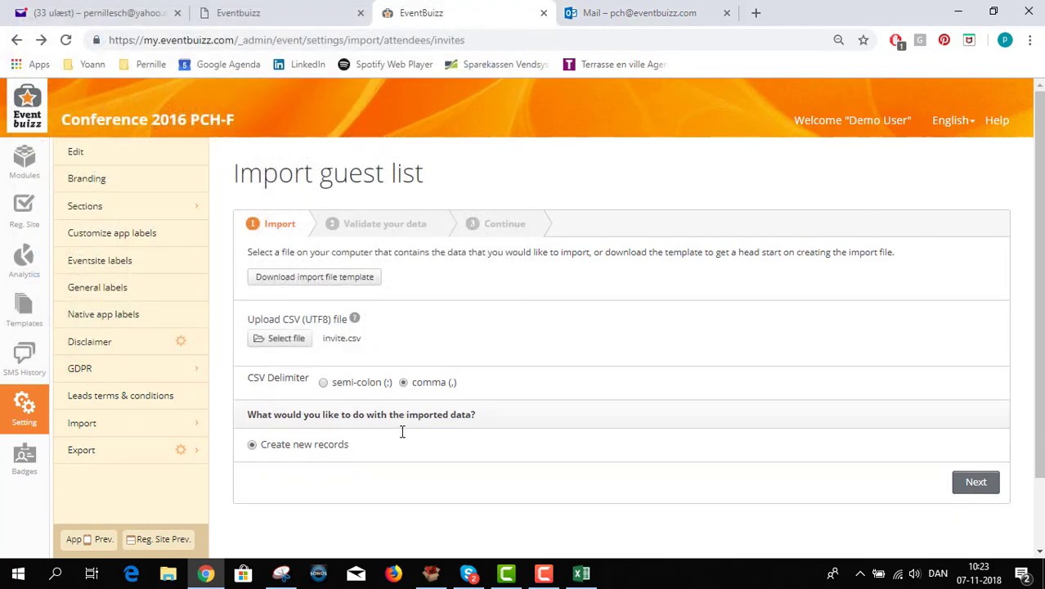
pyautogui.click(969, 483)
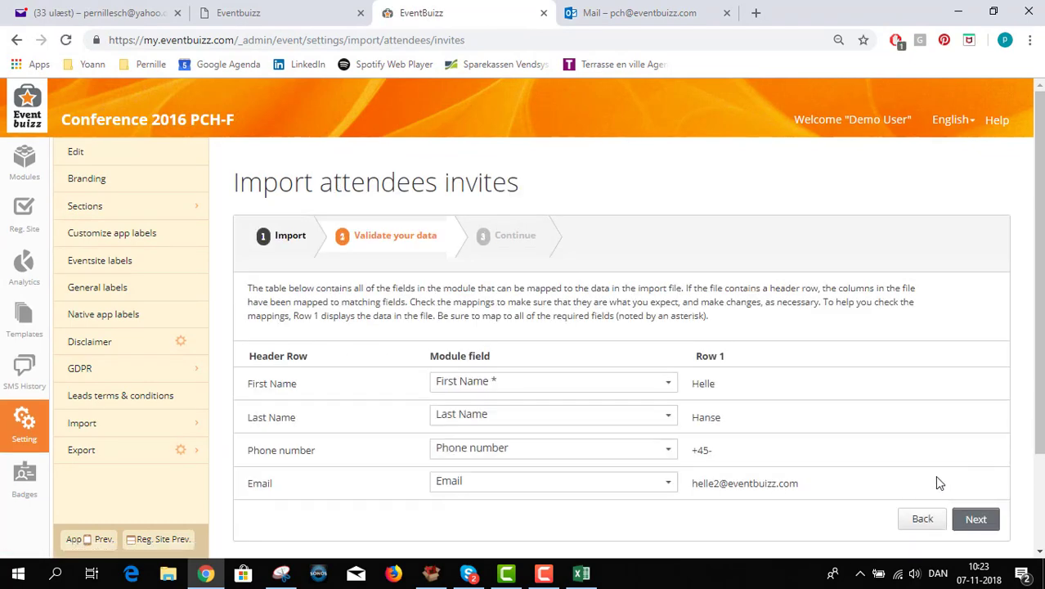
# Confirm the First Name field mapping is unchanged and run the import
pyautogui.scroll(-1, 851, 463)
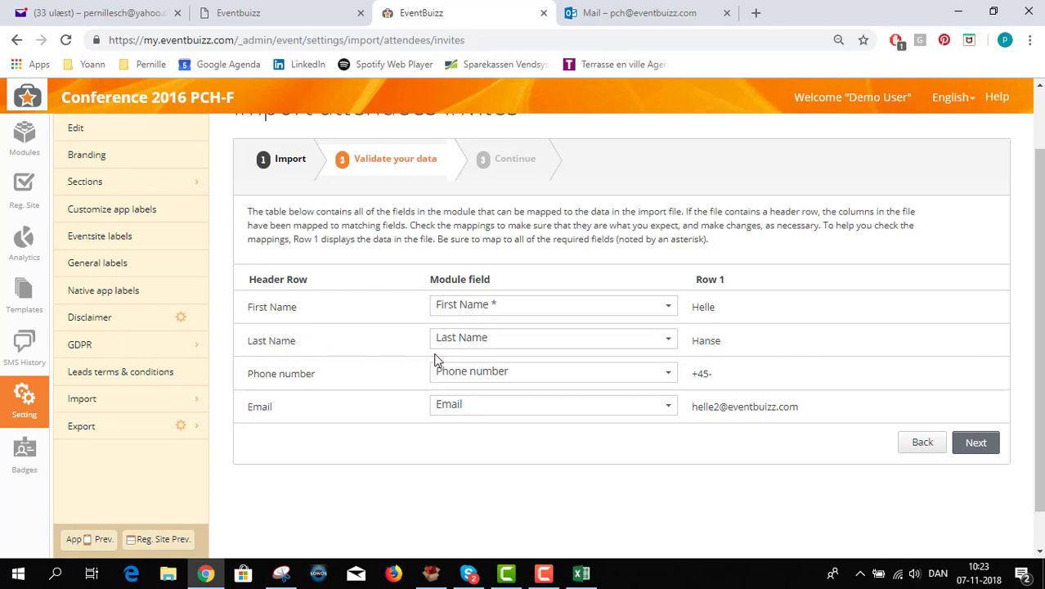
pyautogui.click(473, 318)
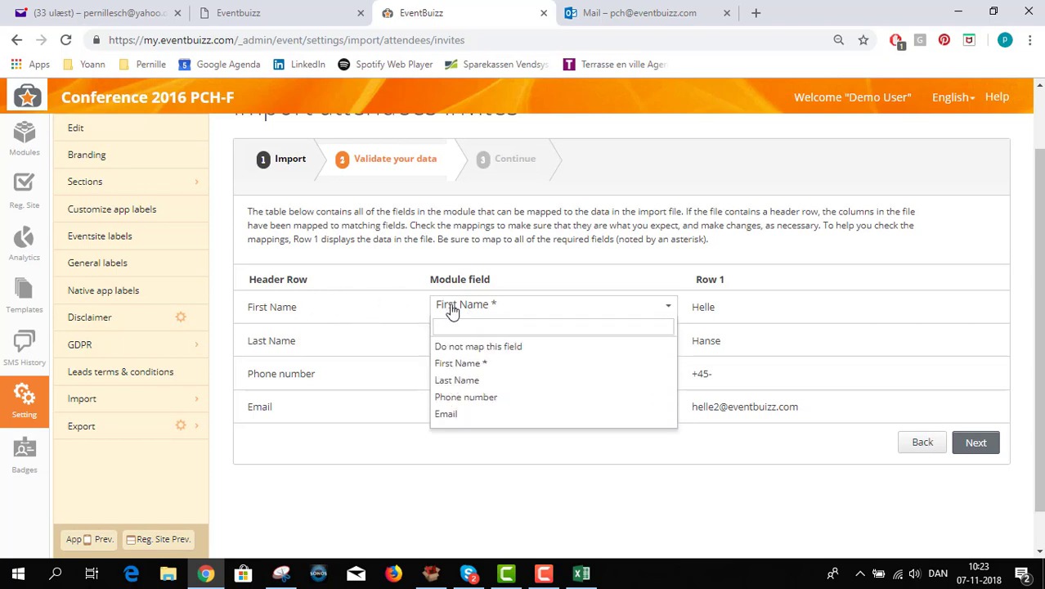
pyautogui.click(449, 309)
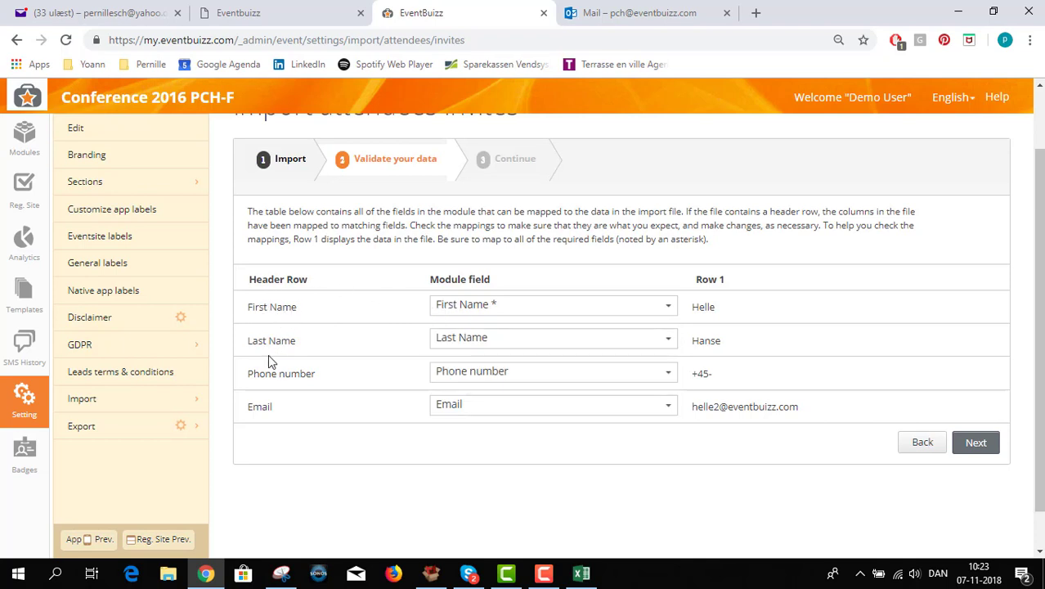
pyautogui.click(961, 444)
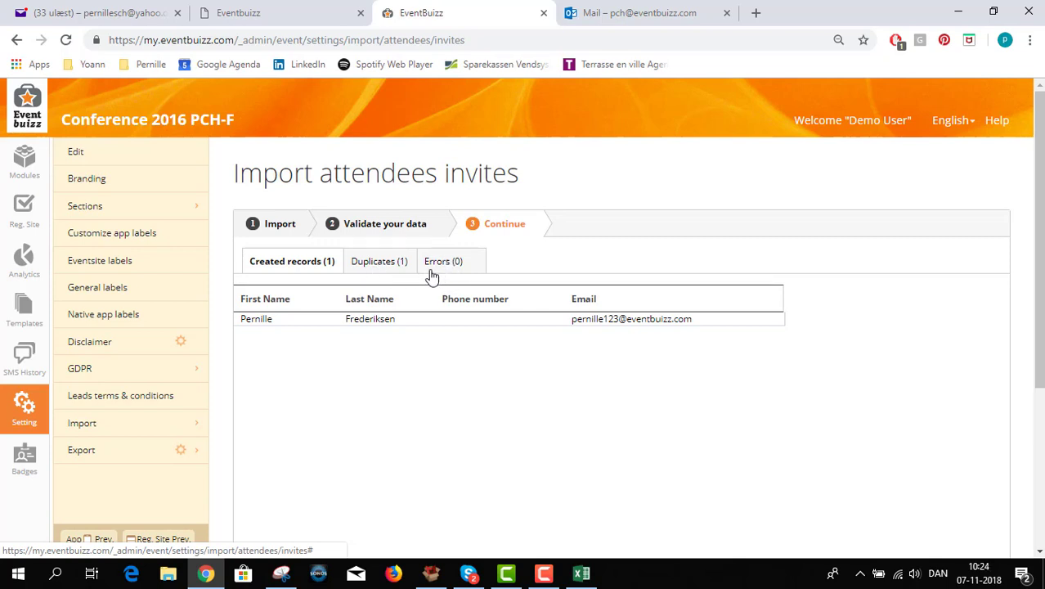
# Review the results of 1 created record and 1 duplicate, then finish to the invite list
pyautogui.scroll(-5, 870, 451)
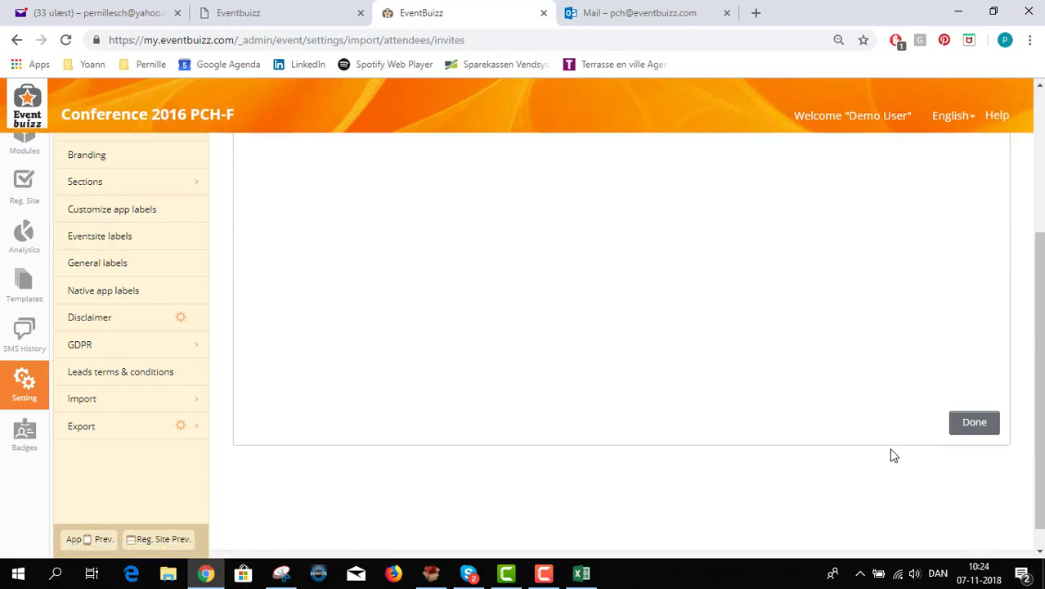
pyautogui.click(975, 421)
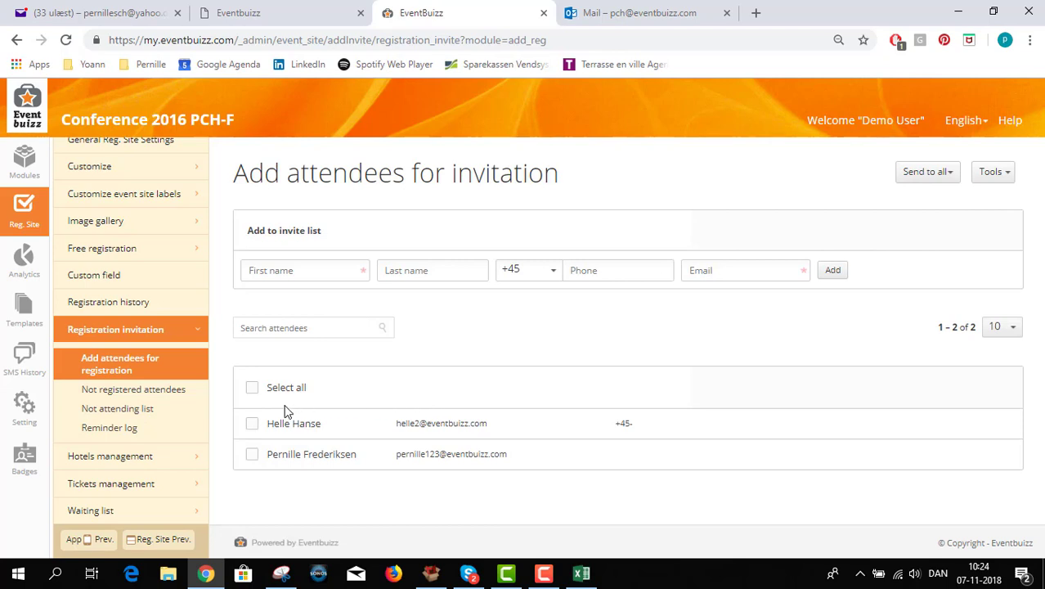
# Start an email invitation for the second guest and preview the template with its I will not attend link
pyautogui.click(253, 455)
pyautogui.click(1005, 174)
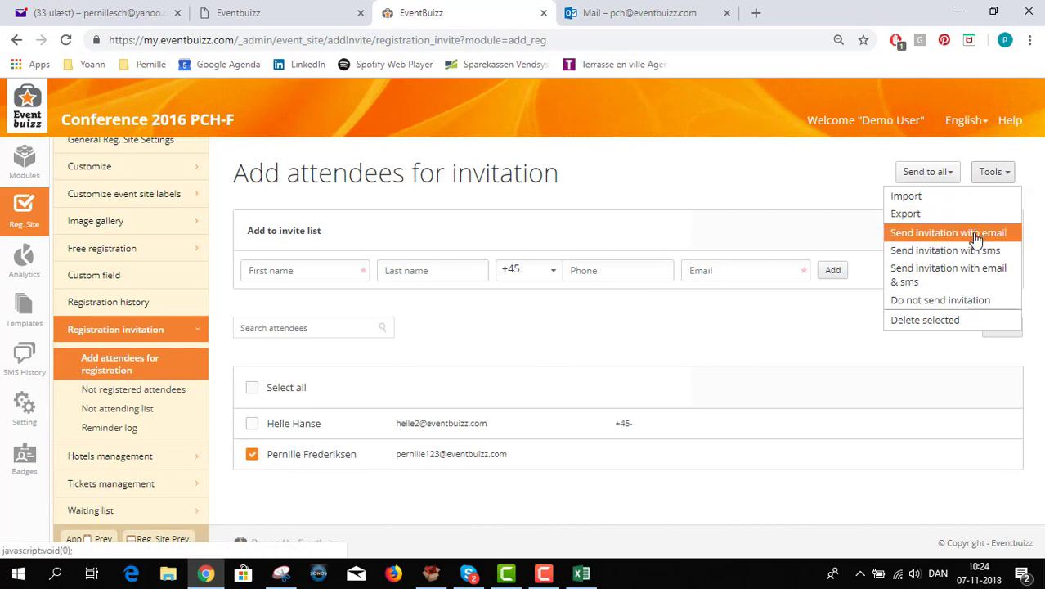
pyautogui.click(973, 235)
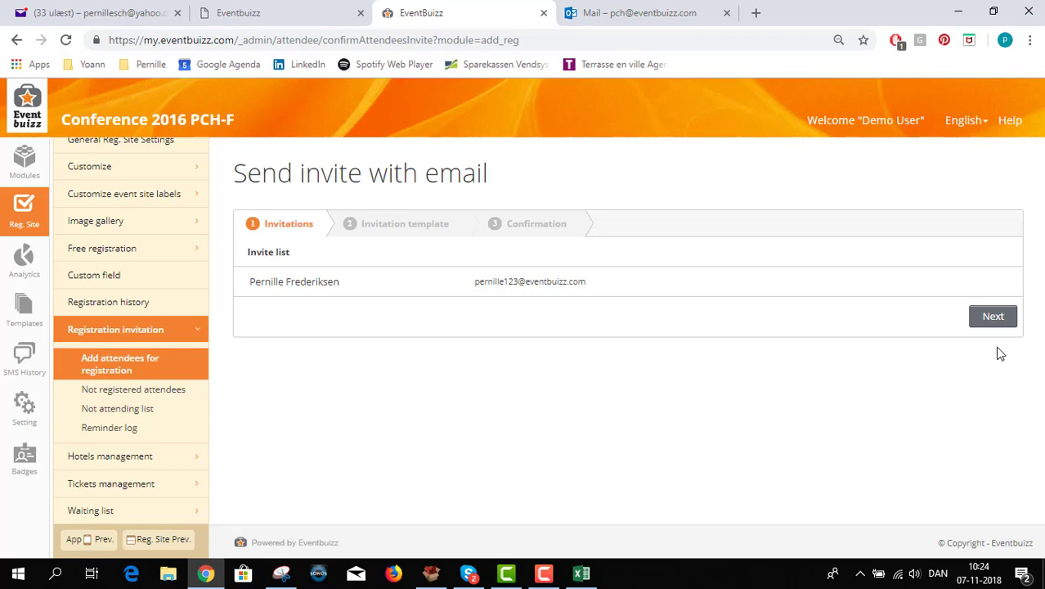
pyautogui.click(992, 319)
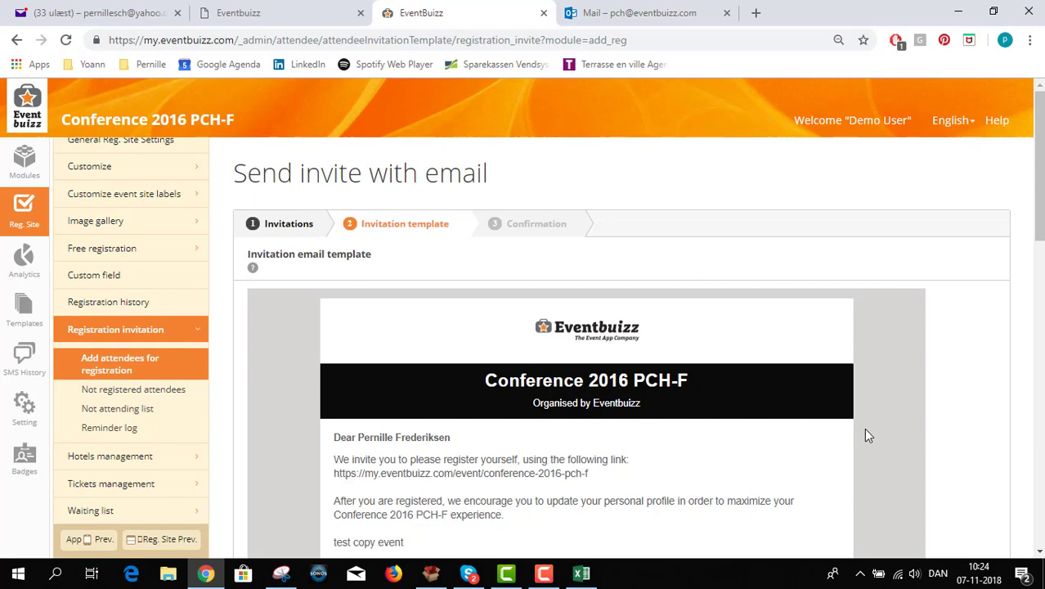
pyautogui.scroll(-1, 785, 428)
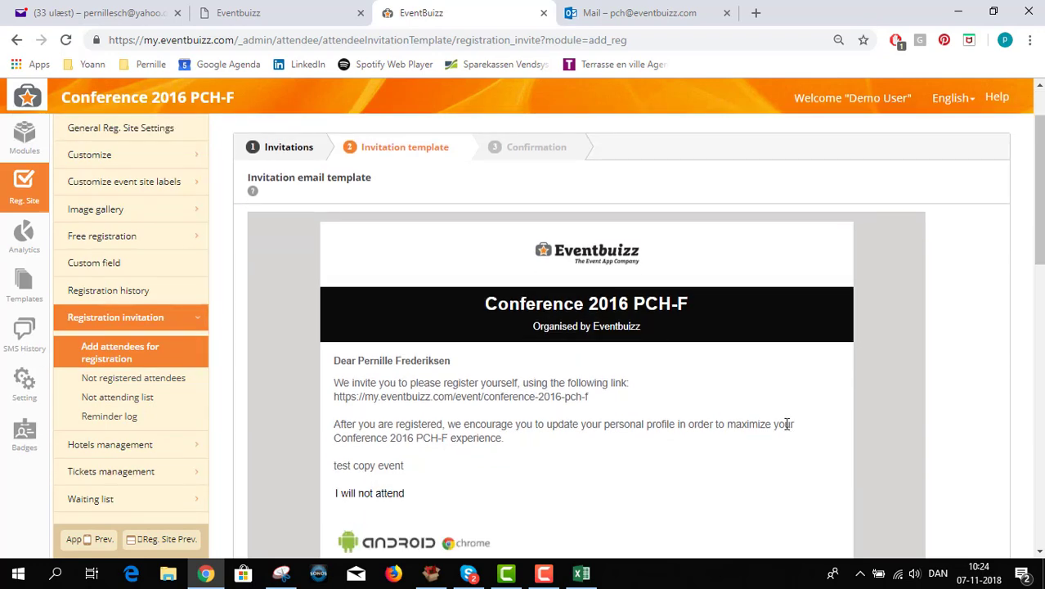
pyautogui.scroll(-1, 787, 424)
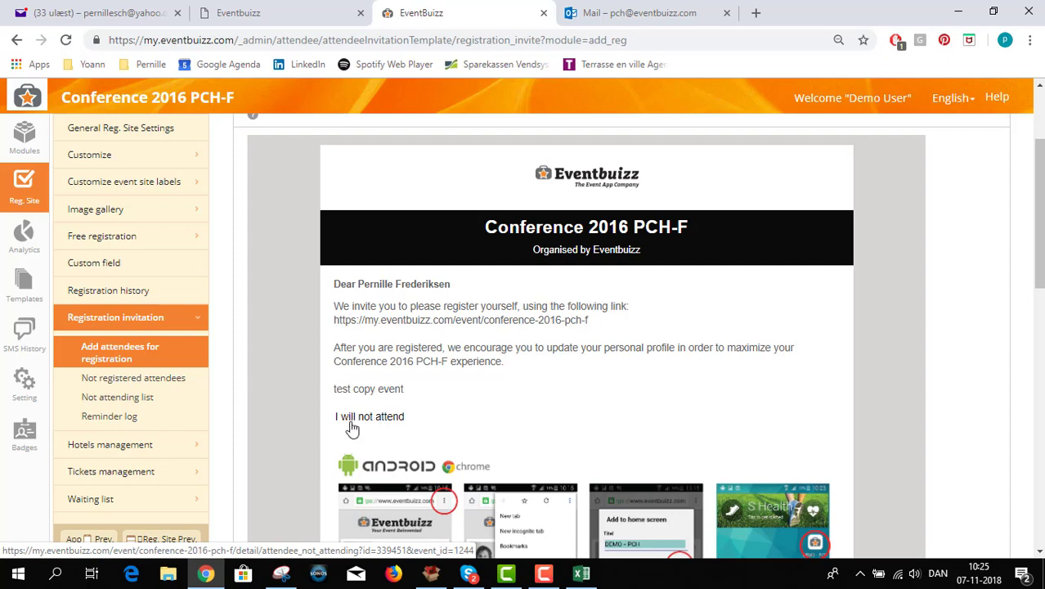
# Search the event site labels for 'unsubscribe', then clear the search to list all labels
pyautogui.click(125, 187)
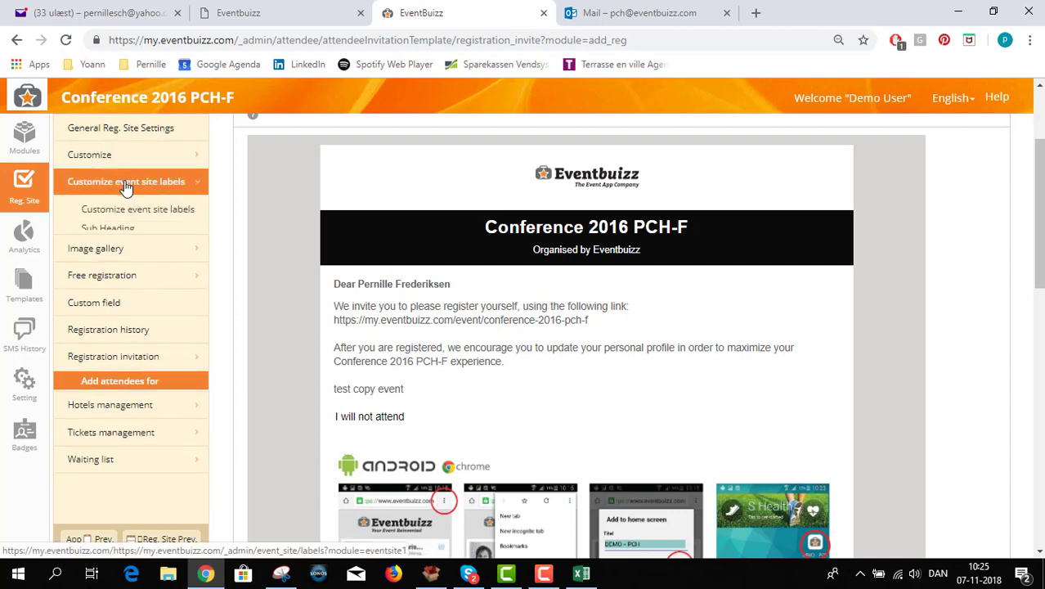
pyautogui.click(121, 216)
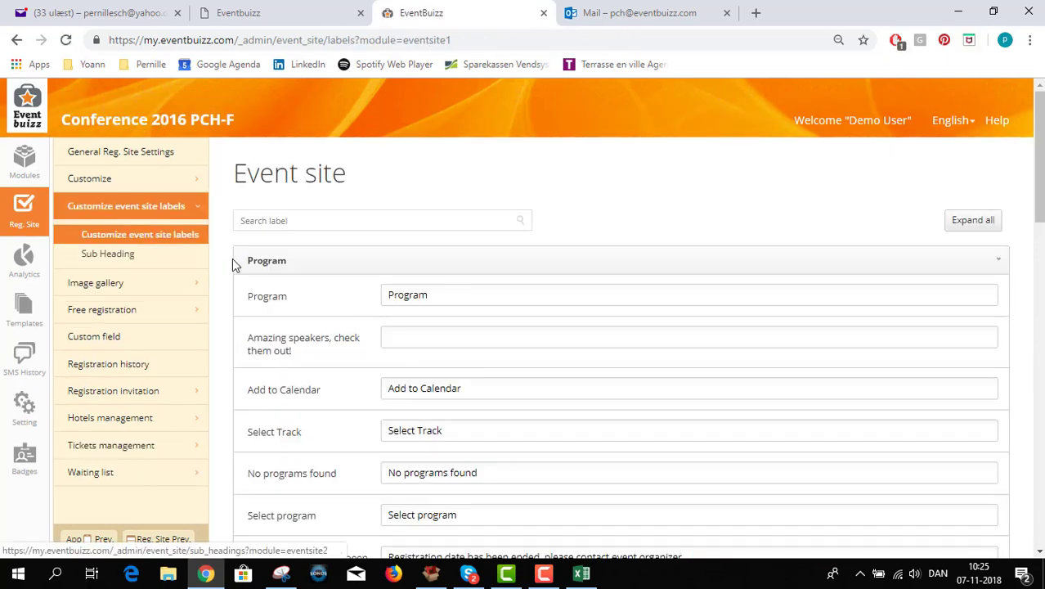
pyautogui.click(277, 220)
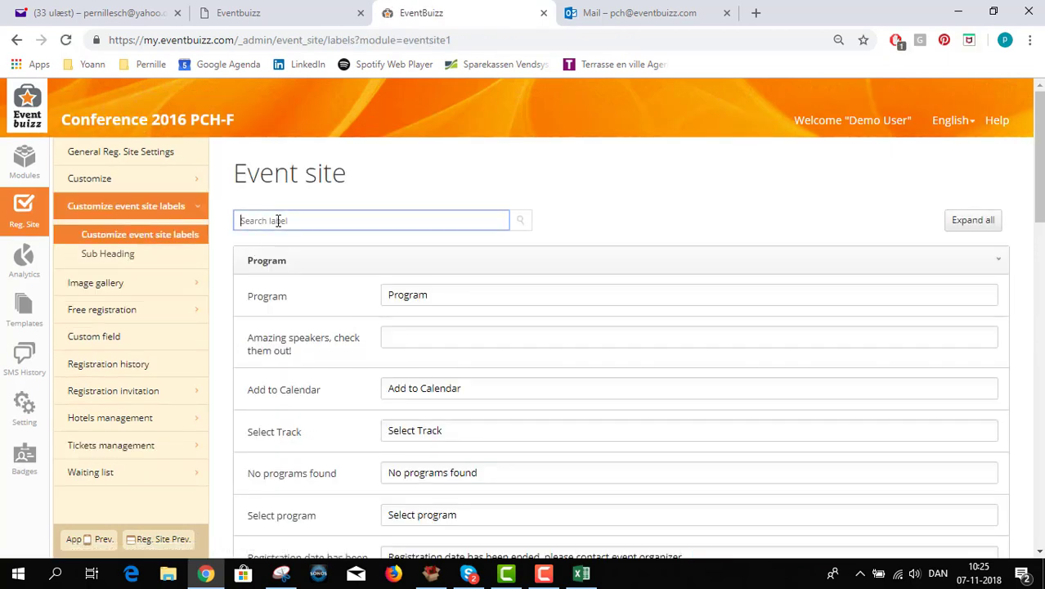
pyautogui.write('unsubscr')
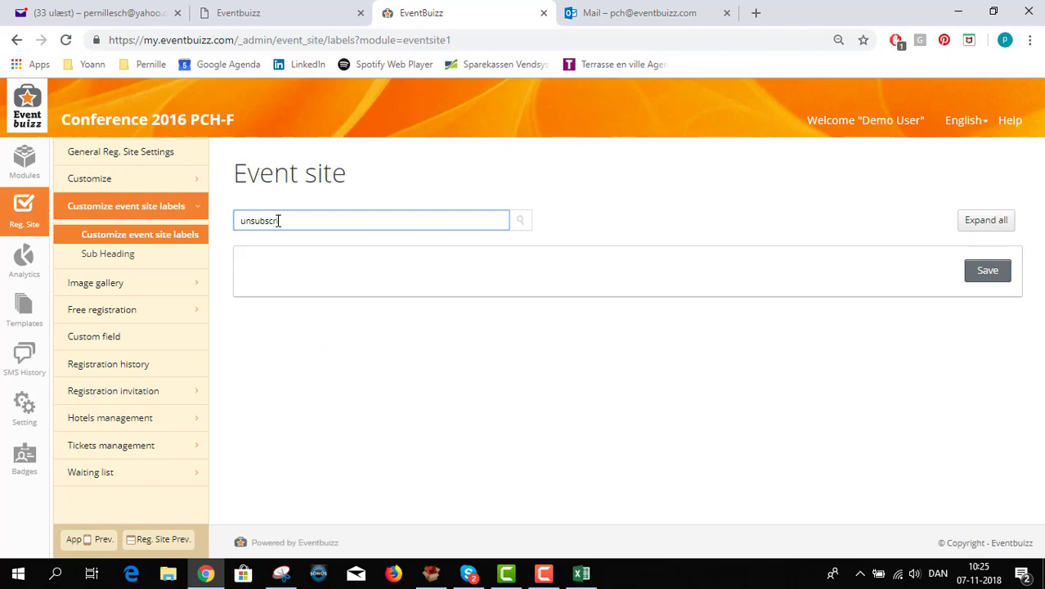
pyautogui.write('ibe')
pyautogui.click(521, 229)
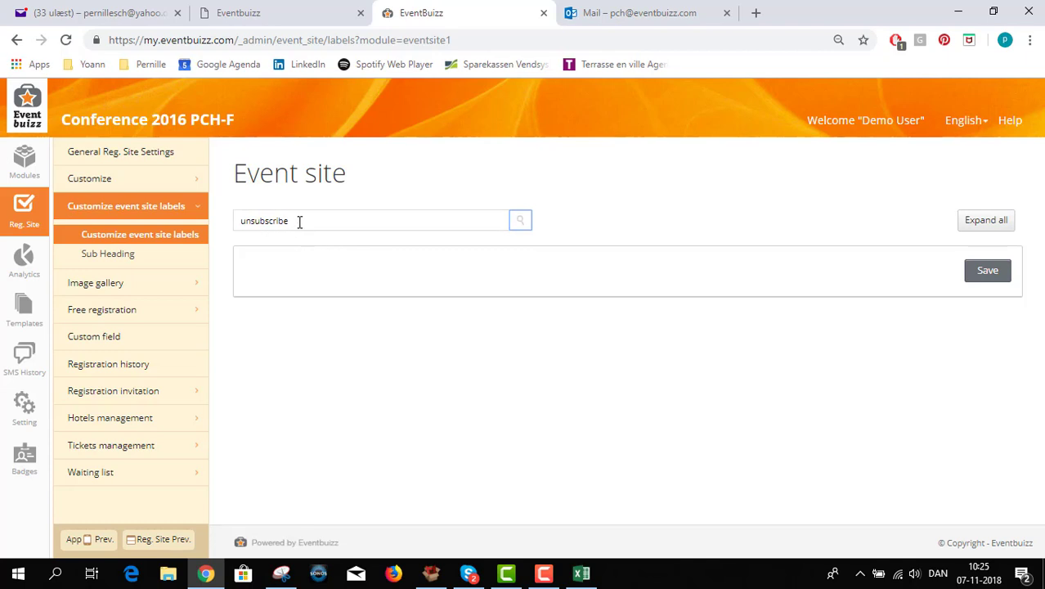
pyautogui.moveTo(299, 221); pyautogui.dragTo(215, 227)
pyautogui.click(179, 234)
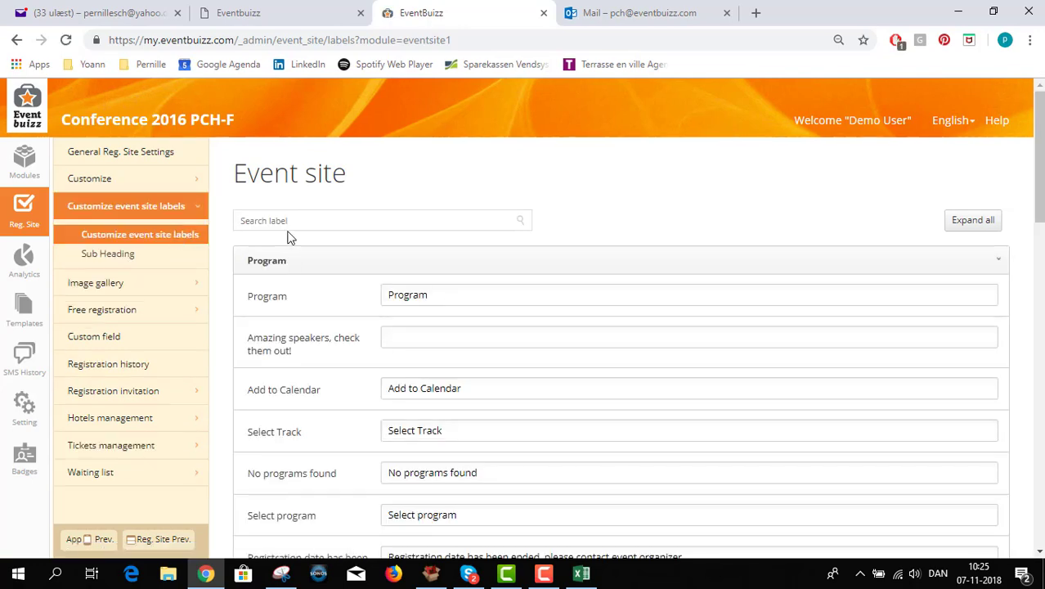
# Verify the Unsubscribe label under Registration general reads 'I will not attend'
pyautogui.scroll(-6, 387, 327)
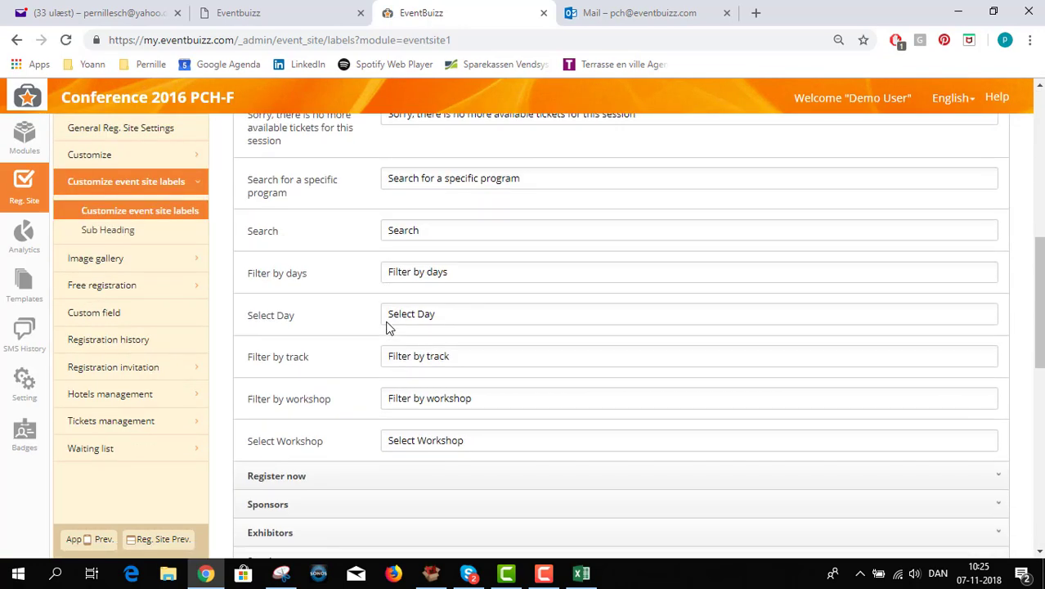
pyautogui.scroll(-5, 388, 327)
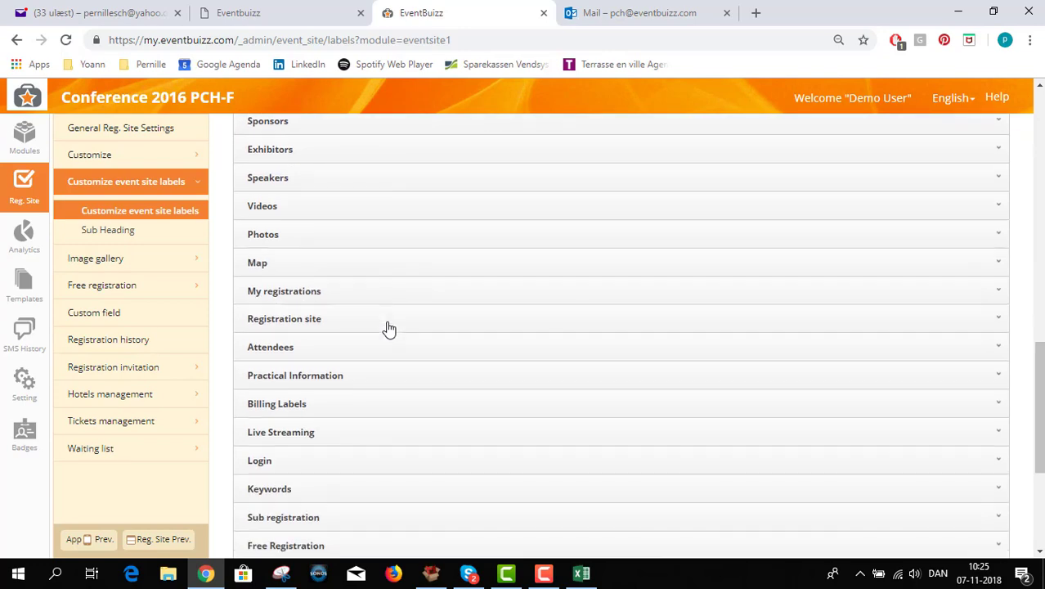
pyautogui.scroll(-4, 387, 328)
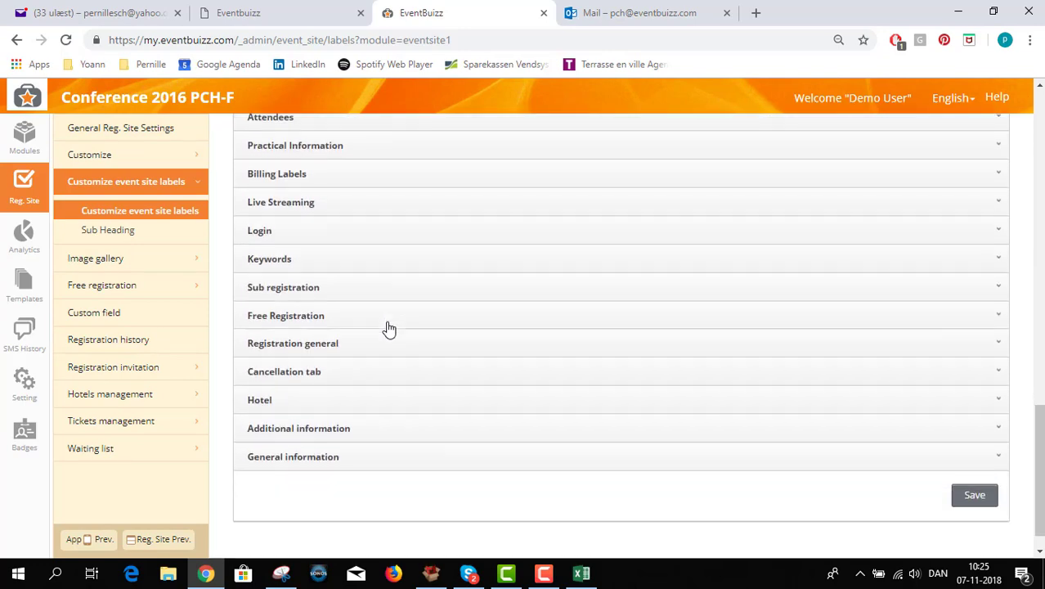
pyautogui.click(360, 350)
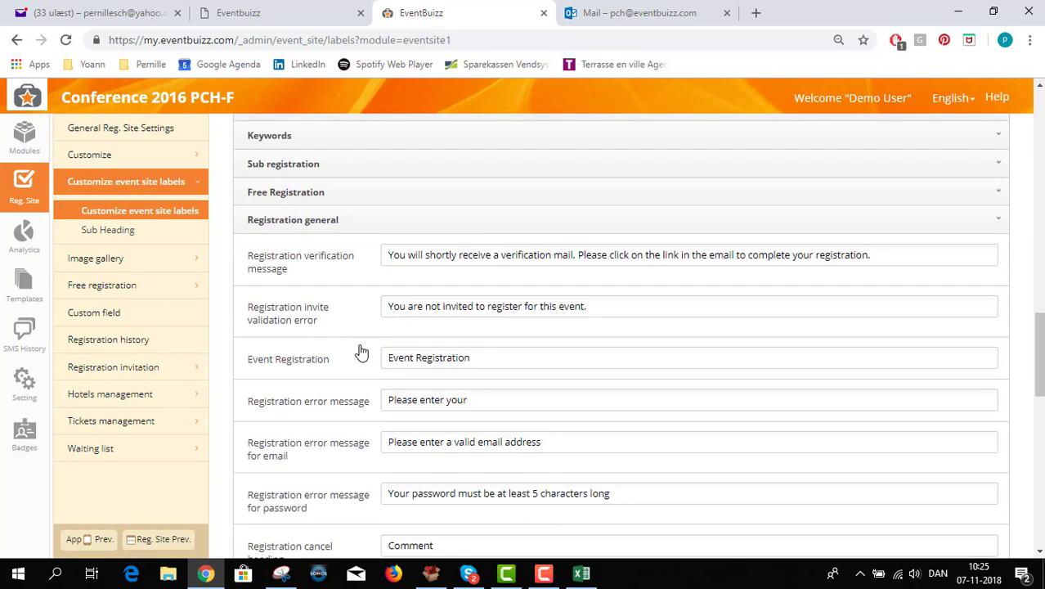
pyautogui.scroll(-5, 360, 349)
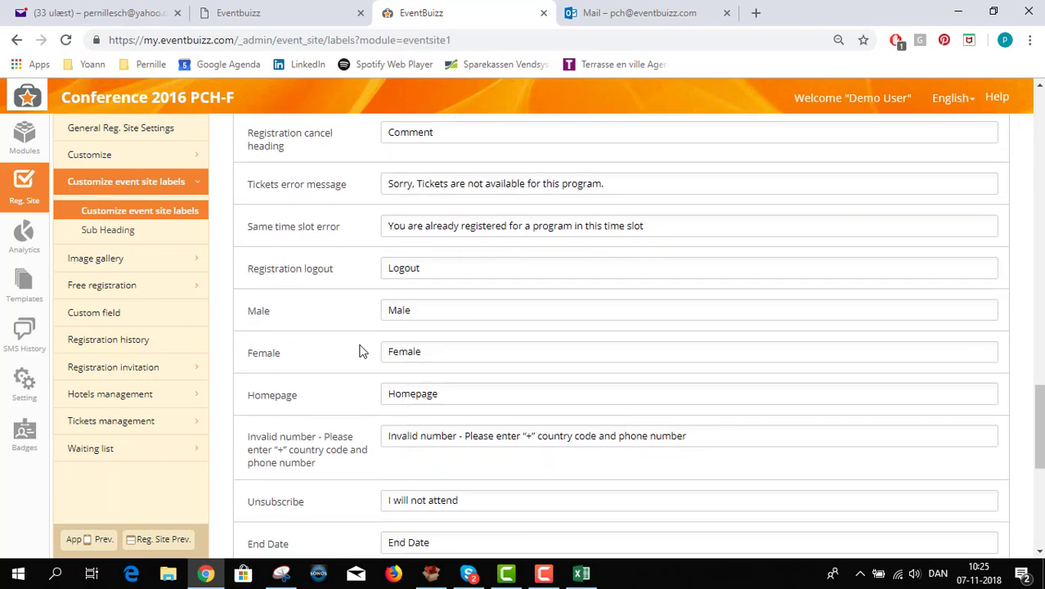
pyautogui.scroll(-2, 363, 350)
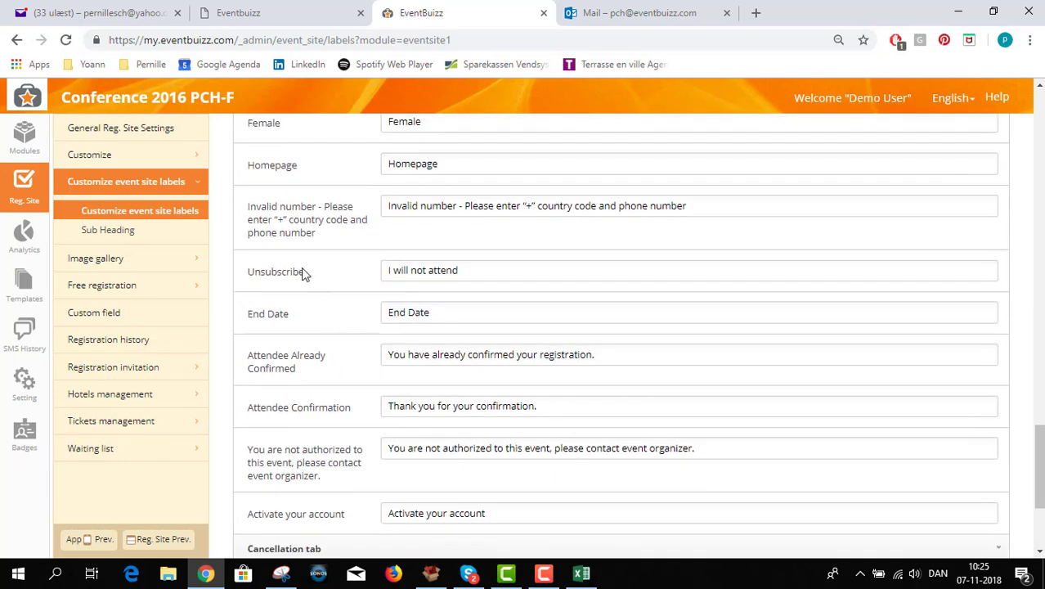
pyautogui.moveTo(304, 272); pyautogui.dragTo(244, 269)
pyautogui.moveTo(468, 277); pyautogui.dragTo(386, 264)
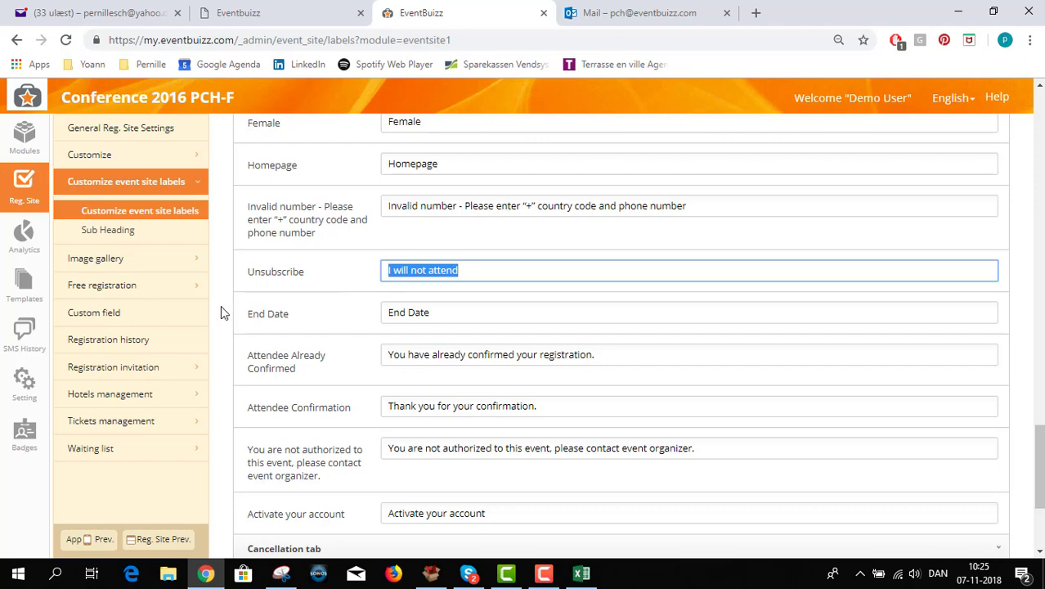
pyautogui.click(143, 368)
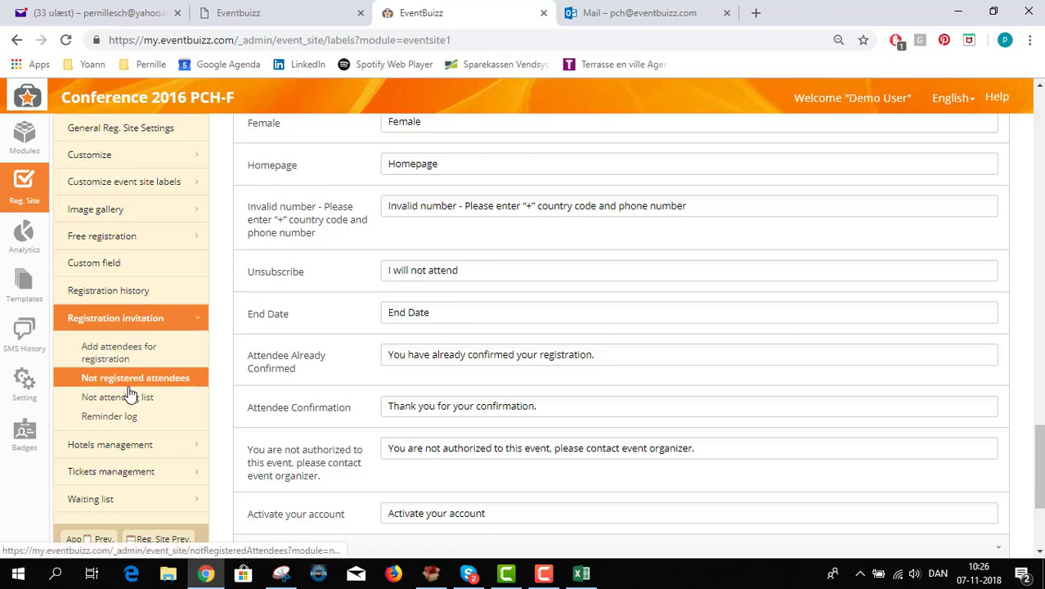
# Send the email invitation to the checked attendee from Add attendees for registration
pyautogui.click(131, 353)
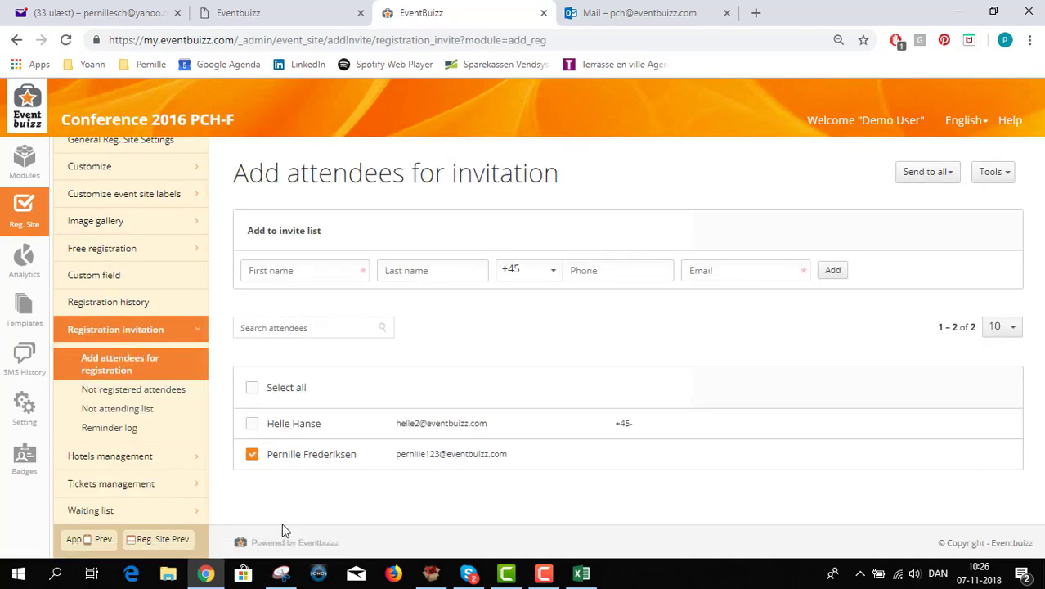
pyautogui.click(1001, 173)
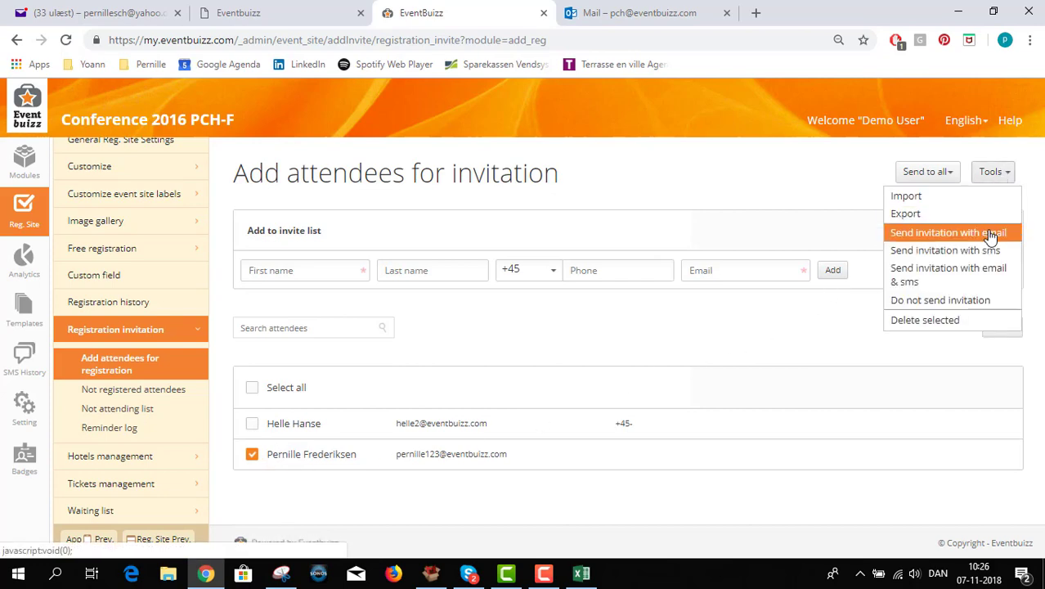
pyautogui.click(990, 233)
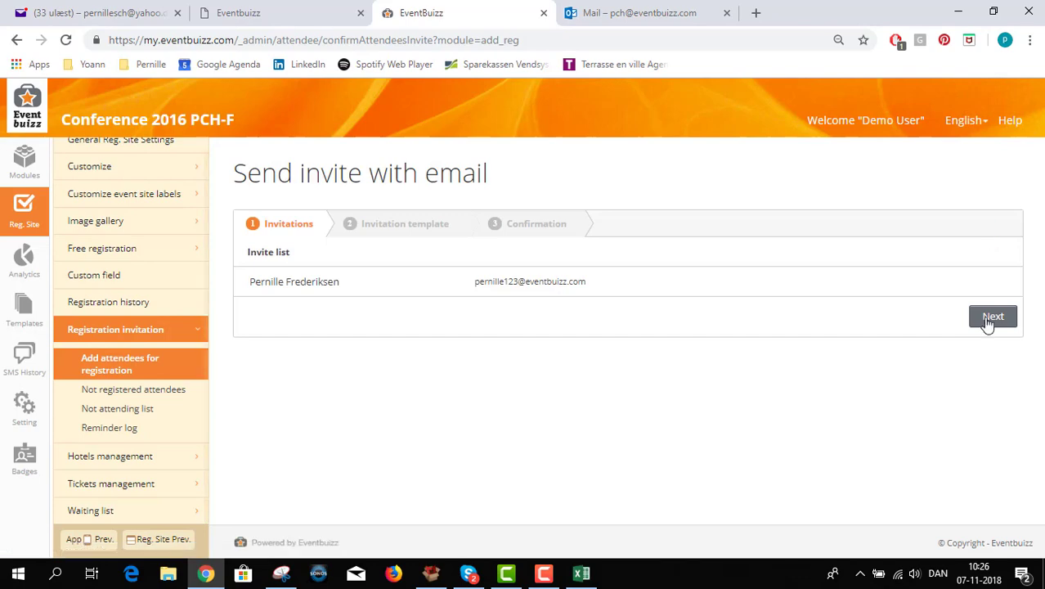
pyautogui.click(991, 320)
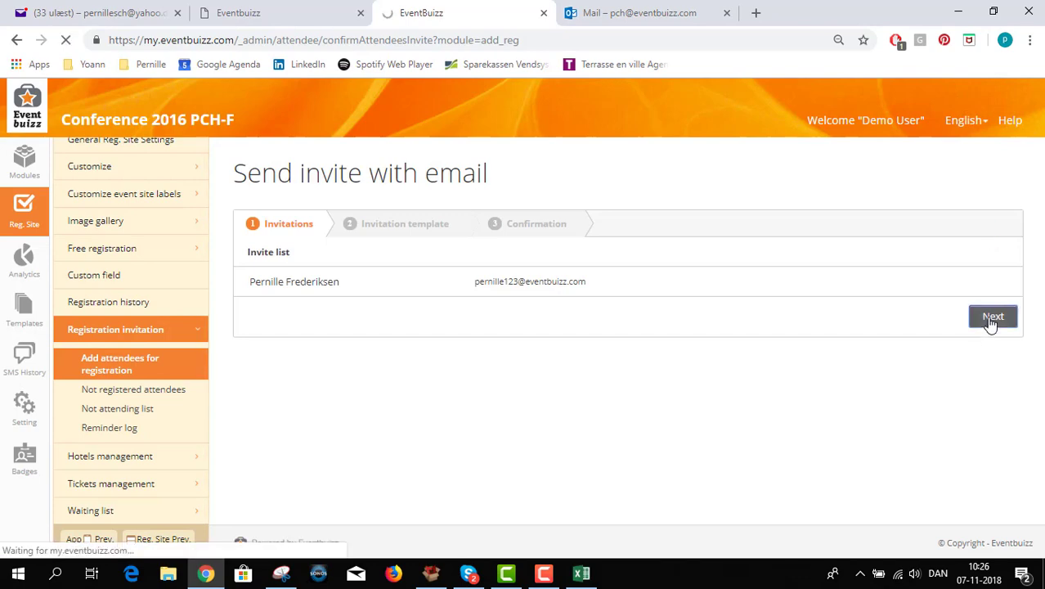
pyautogui.scroll(-2, 961, 495)
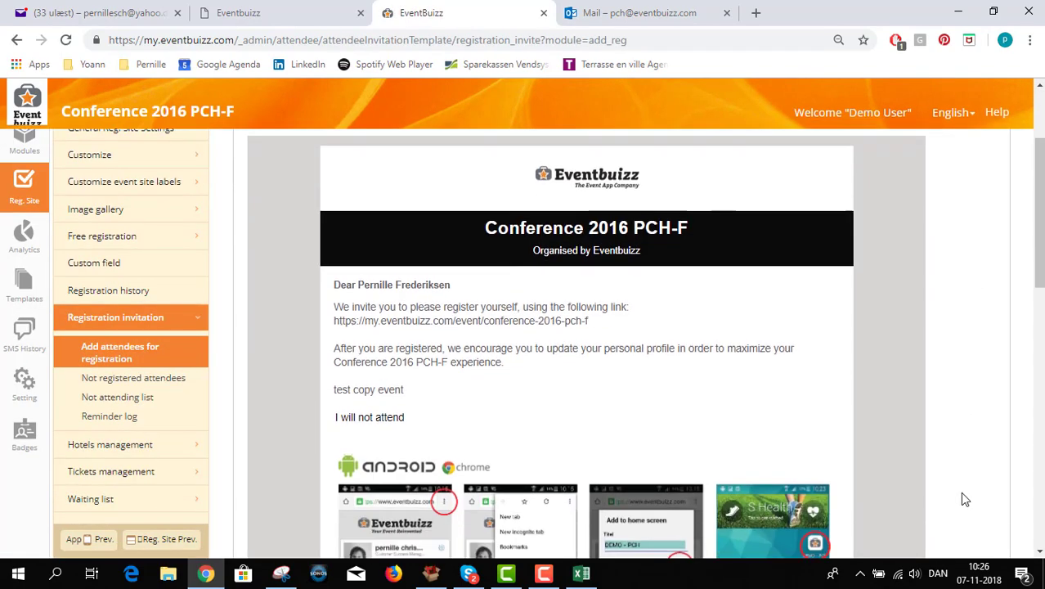
pyautogui.scroll(-10, 963, 497)
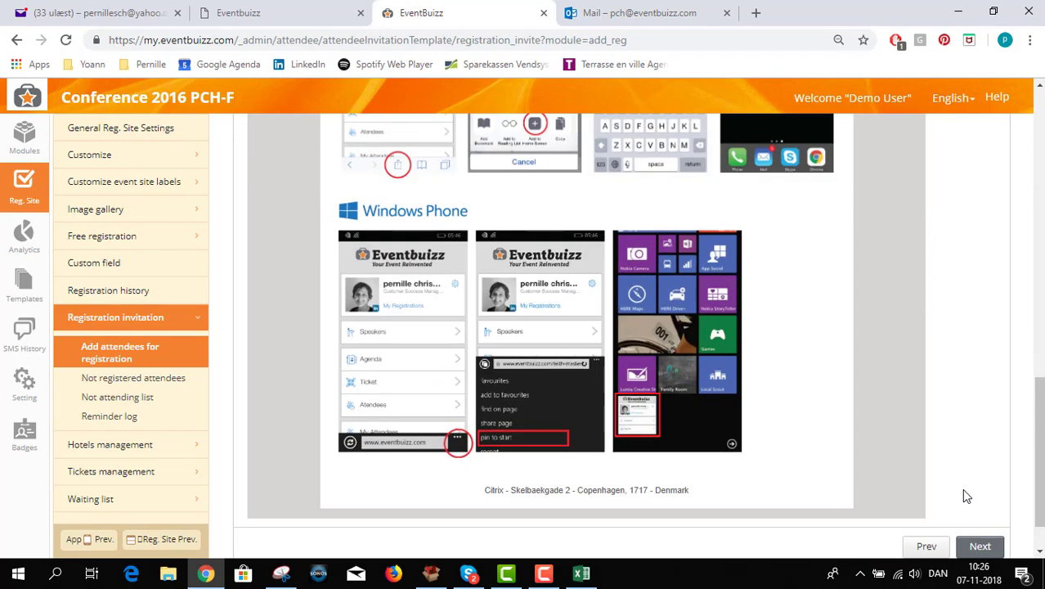
pyautogui.scroll(-1, 961, 488)
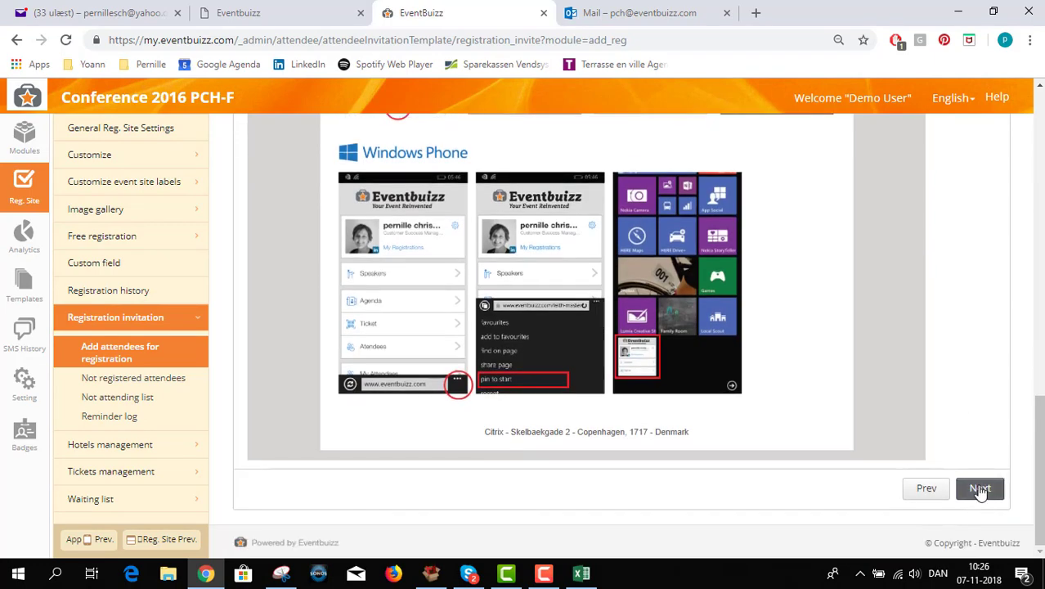
pyautogui.click(979, 488)
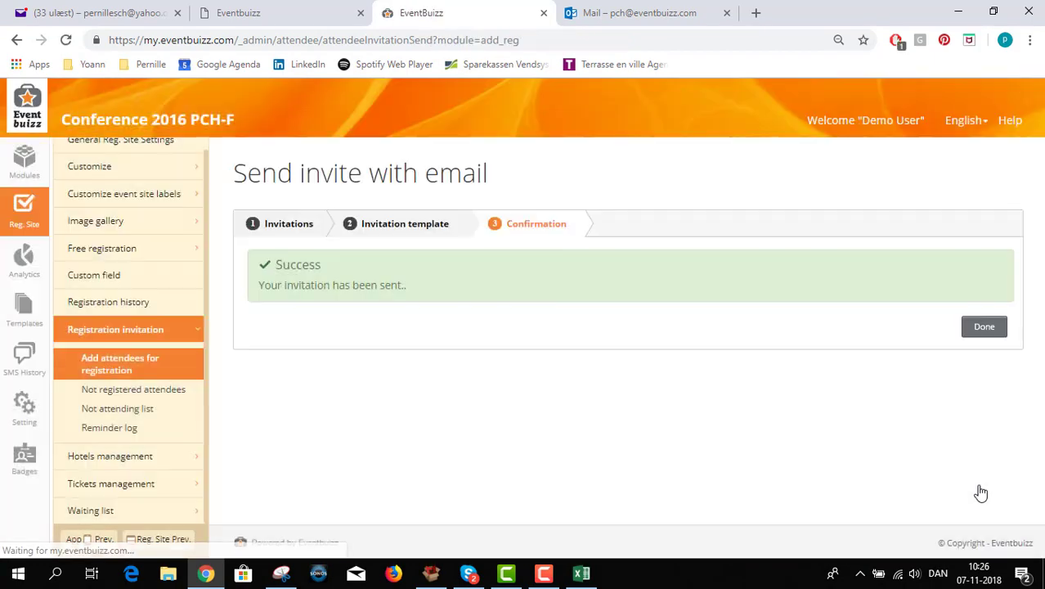
pyautogui.click(985, 328)
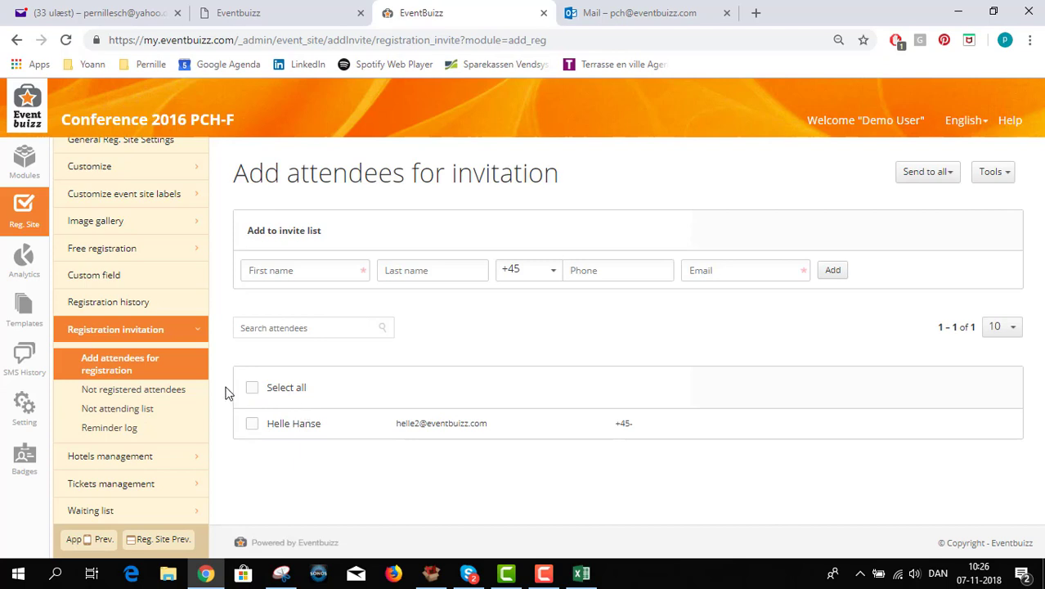
# Select both Not registered attendees and review the Tools reminder options without choosing one
pyautogui.click(111, 398)
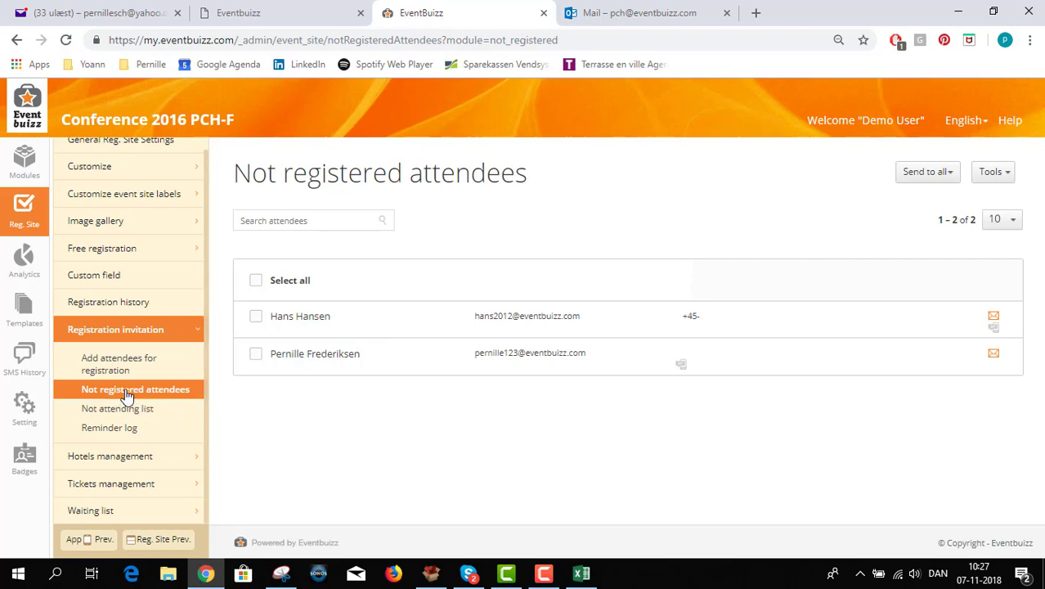
pyautogui.click(259, 282)
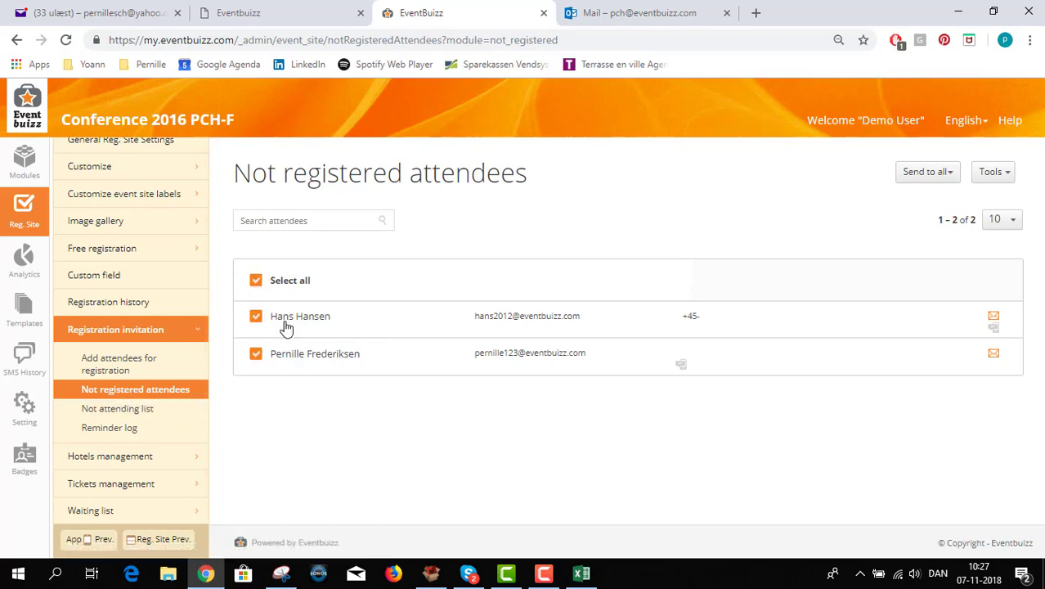
pyautogui.click(994, 175)
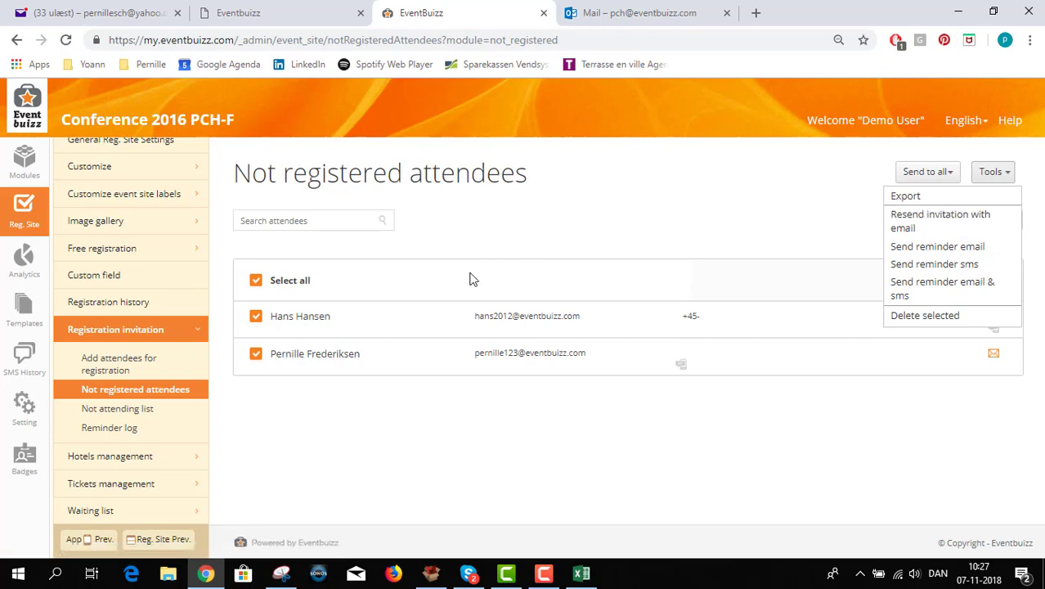
pyautogui.click(305, 446)
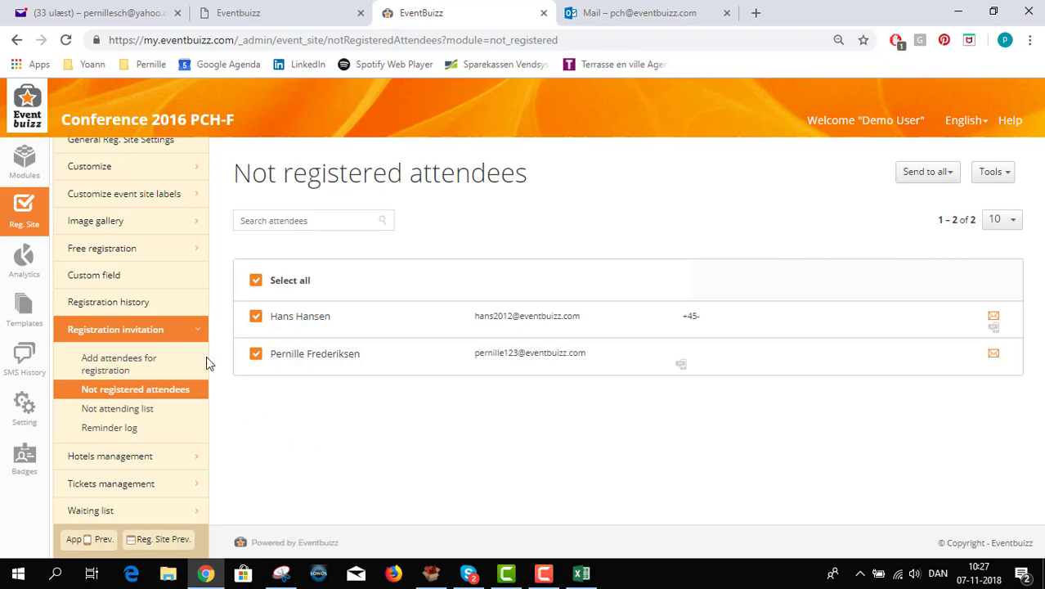
# View Order History under Free registration and inspect order #46's orderer name and e-mail
pyautogui.click(107, 255)
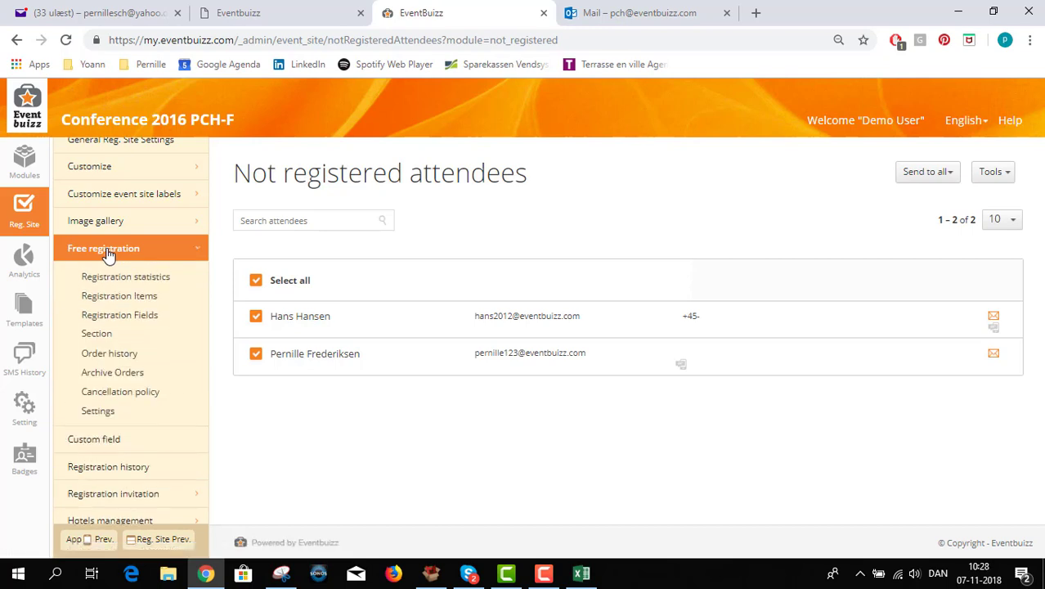
pyautogui.click(105, 356)
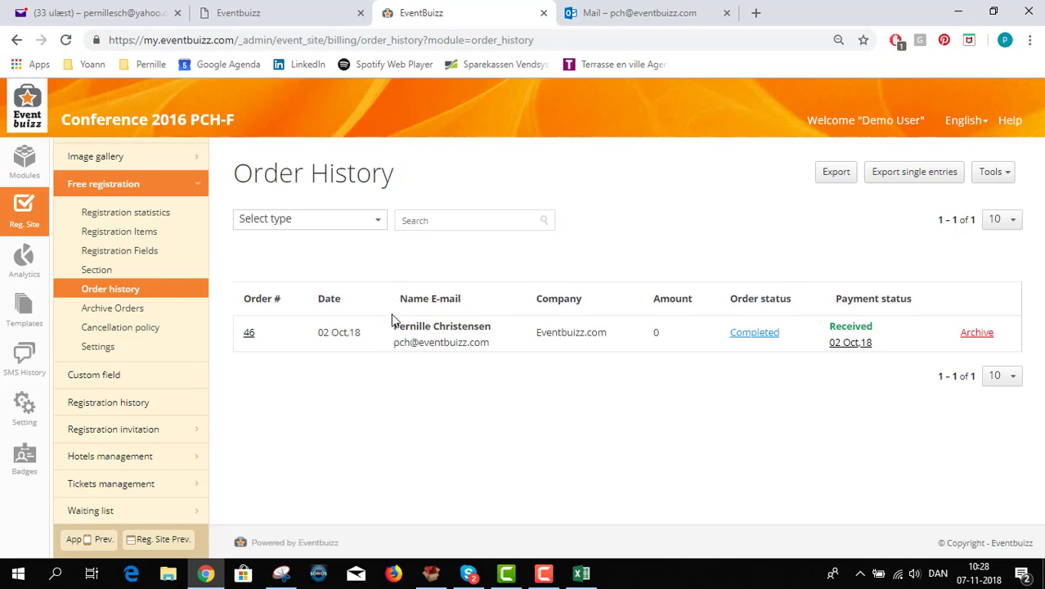
pyautogui.moveTo(396, 328); pyautogui.dragTo(489, 343)
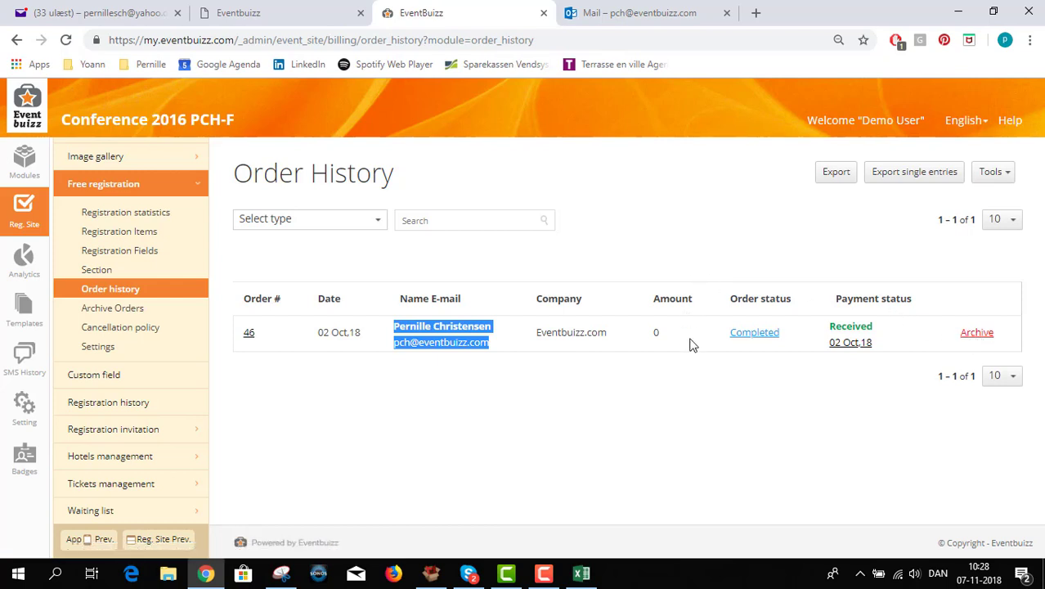
pyautogui.click(678, 215)
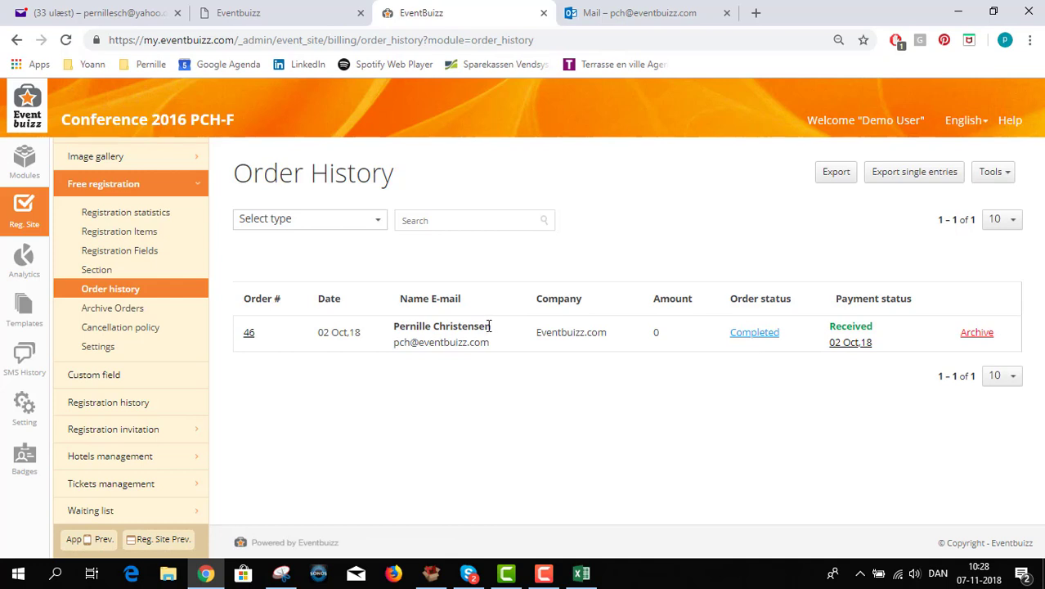
pyautogui.moveTo(492, 326); pyautogui.dragTo(397, 314)
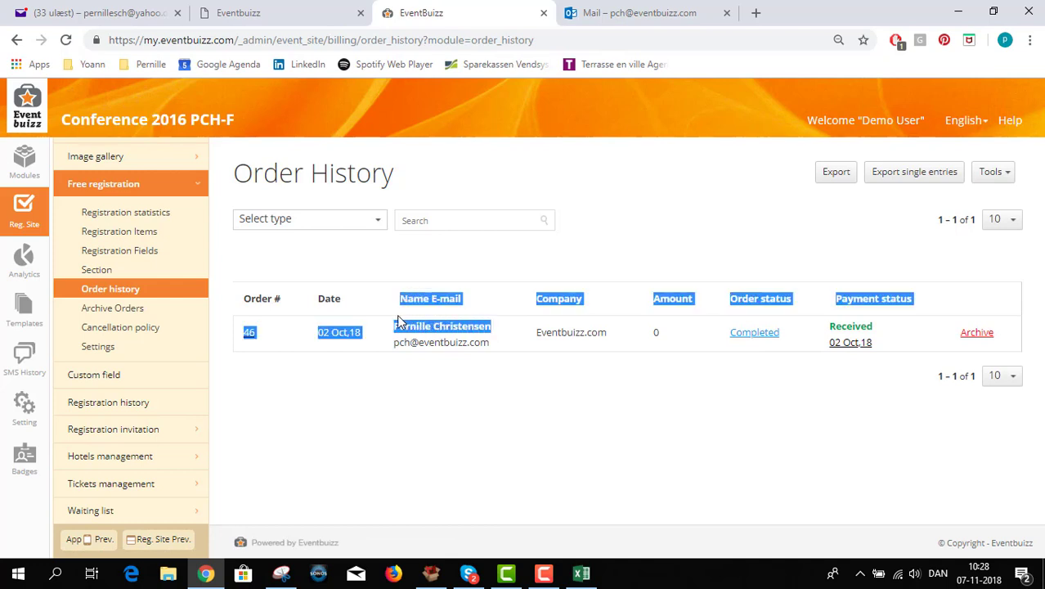
pyautogui.click(465, 359)
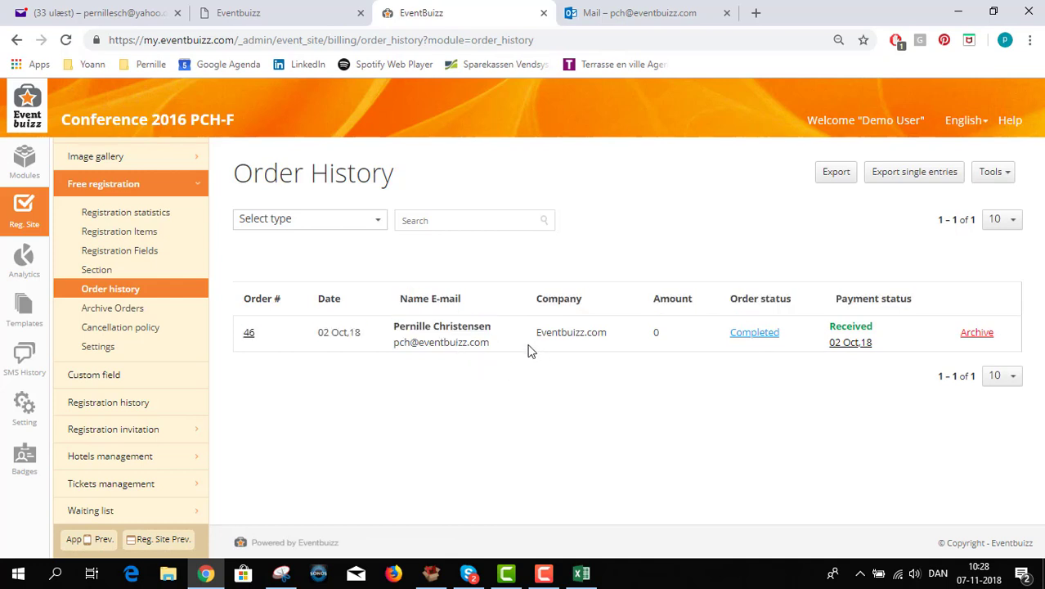